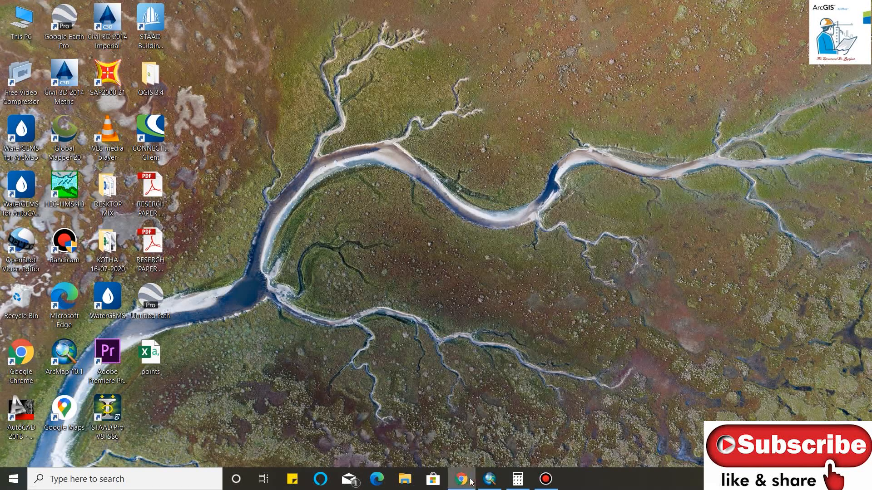
# Switch to Chrome and review the morphometric parameters table in the PDF, focusing on the Drainage Density (Dd) formula.
pyautogui.click(470, 482)
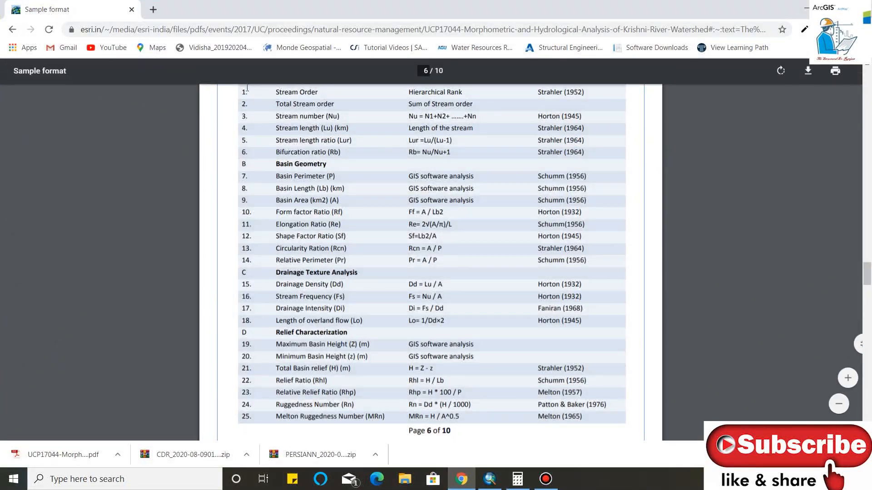
pyautogui.scroll(1, 309, 138)
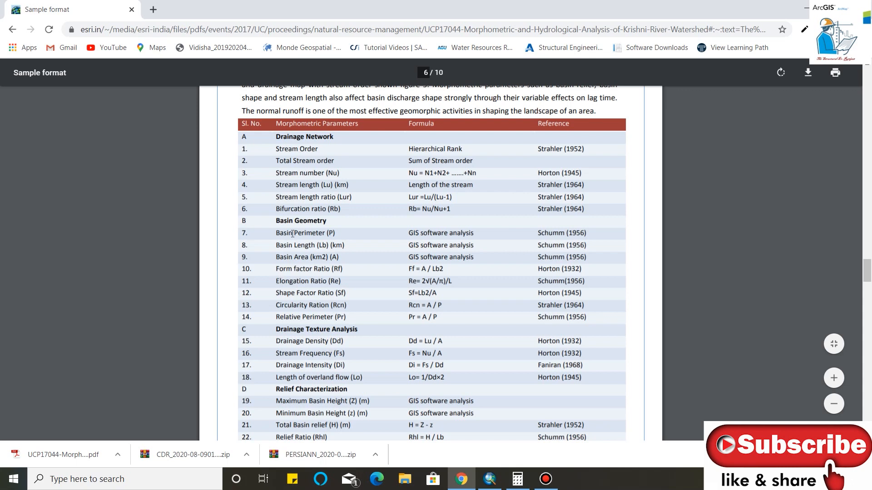
pyautogui.moveTo(276, 341); pyautogui.dragTo(450, 342)
pyautogui.click(431, 341)
pyautogui.moveTo(434, 341); pyautogui.dragTo(447, 342)
pyautogui.click(805, 9)
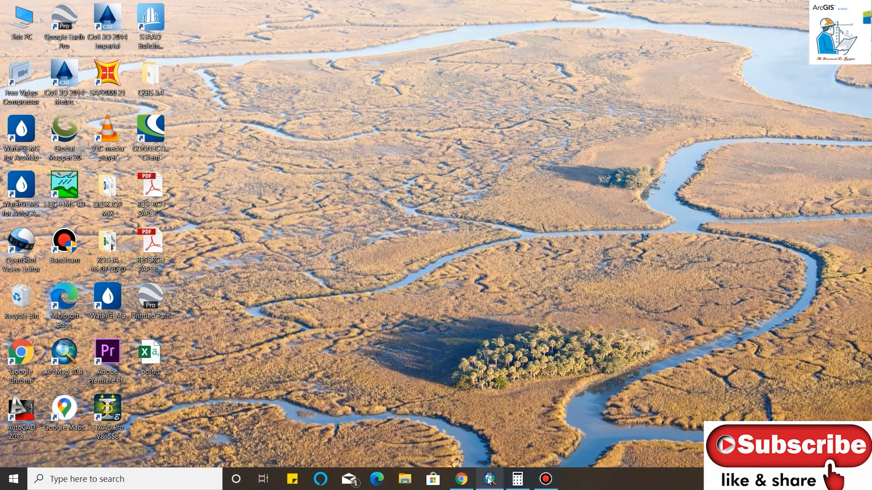
# Switch to ArcMap, hide the FlowAcc_Flow2 layer, and display Kotha_srtm_utm44.tif with the RasterT_Watersh2 boundary.
pyautogui.click(489, 479)
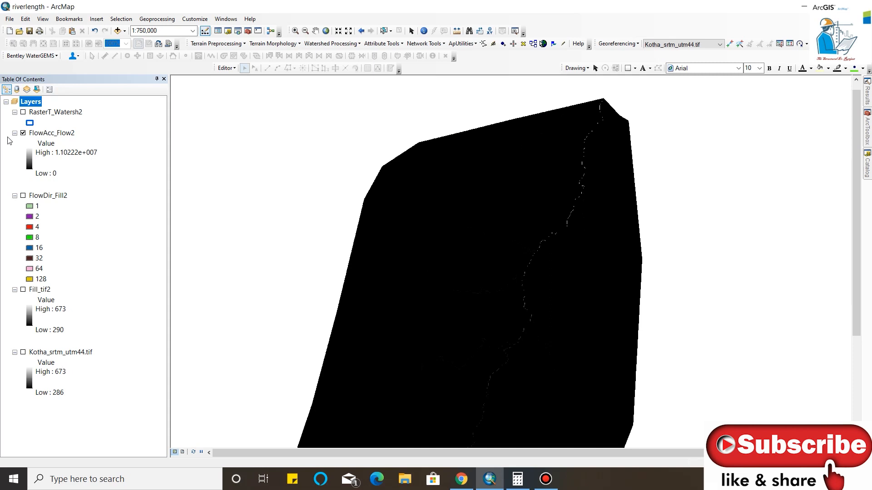
pyautogui.click(23, 133)
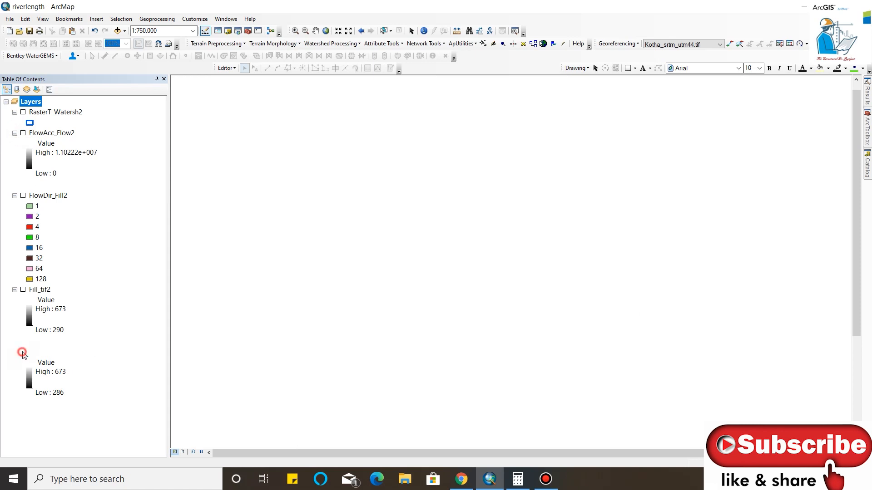
pyautogui.click(23, 353)
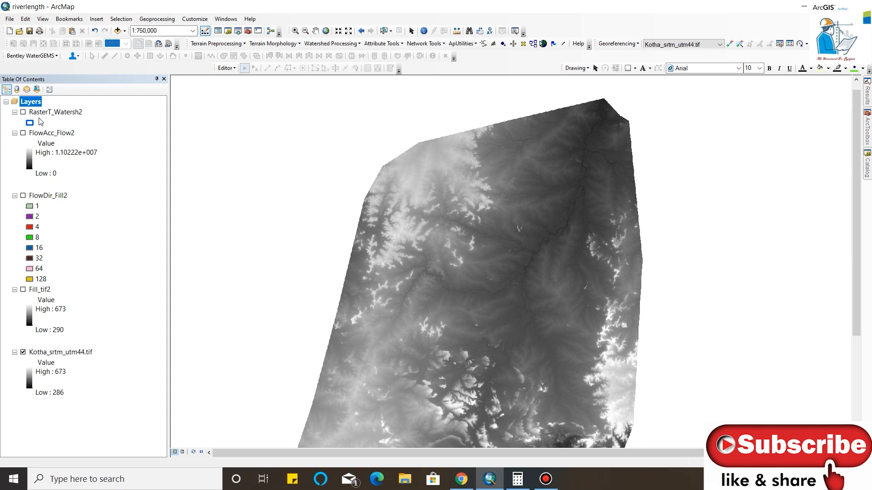
pyautogui.click(22, 112)
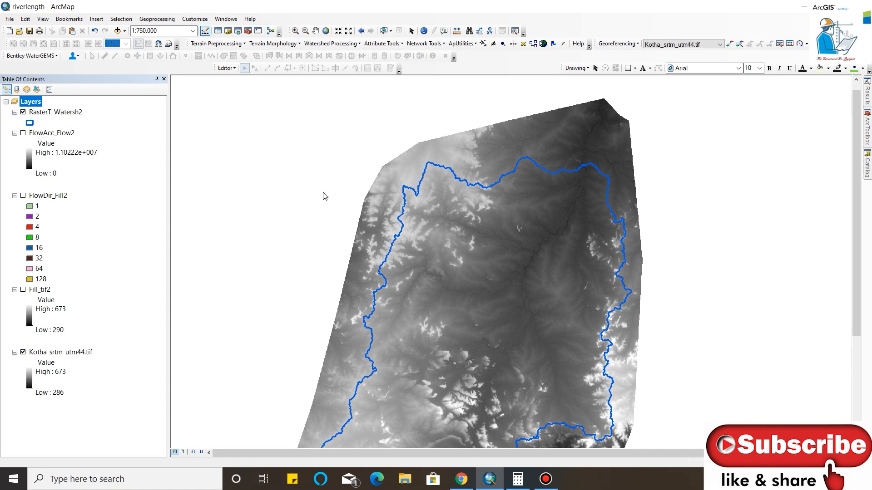
# Examine the watershed boundary against the elevation raster, and hide the Kotha_srtm_utm44.tif layer.
pyautogui.scroll(-4, 590, 164)
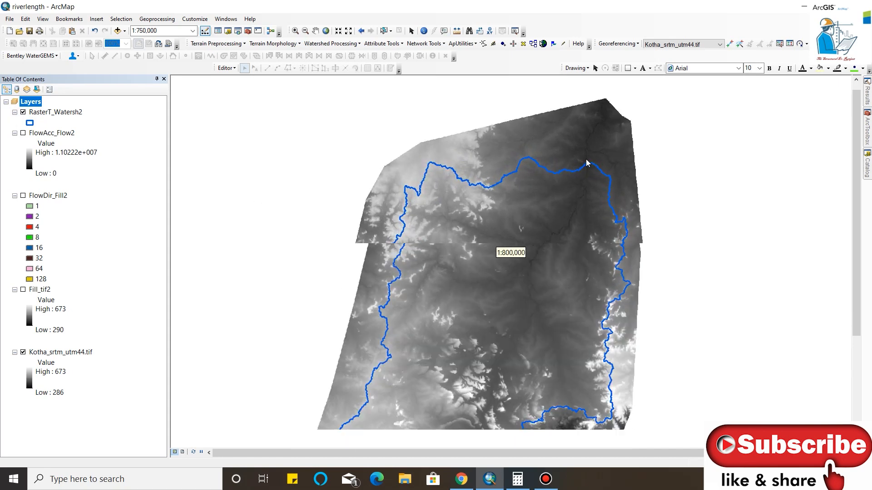
pyautogui.scroll(3, 587, 164)
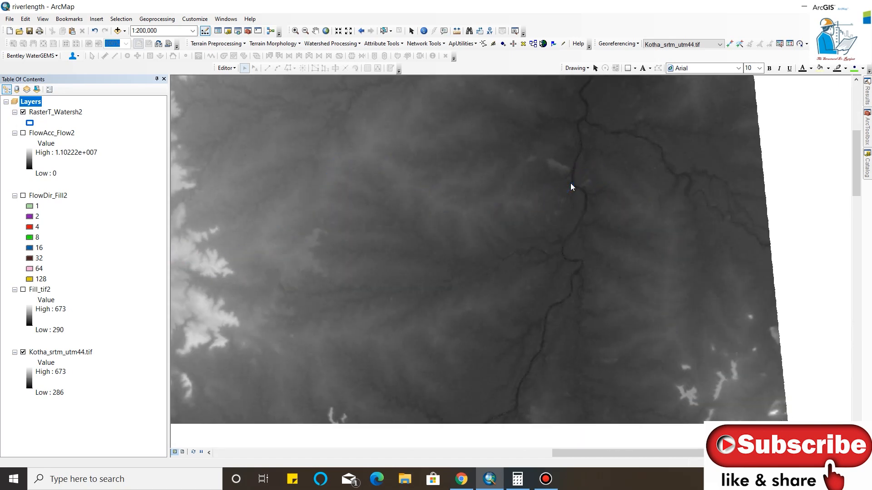
pyautogui.scroll(3, 579, 211)
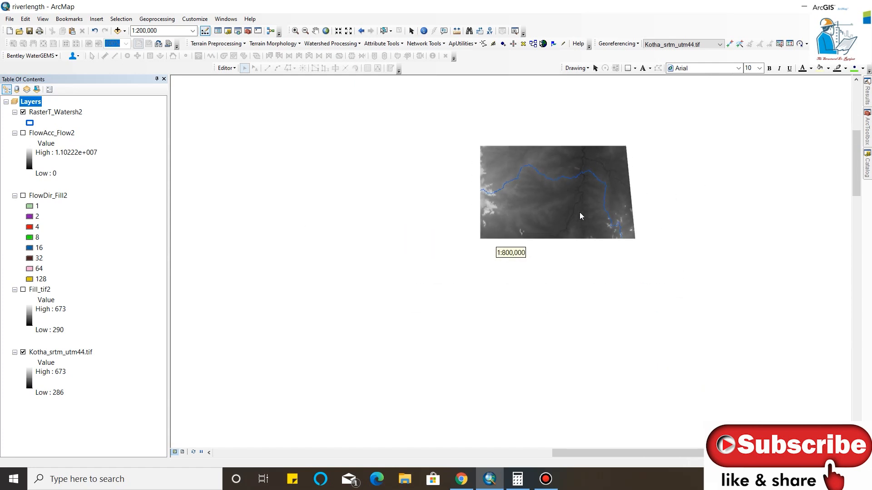
pyautogui.click(23, 353)
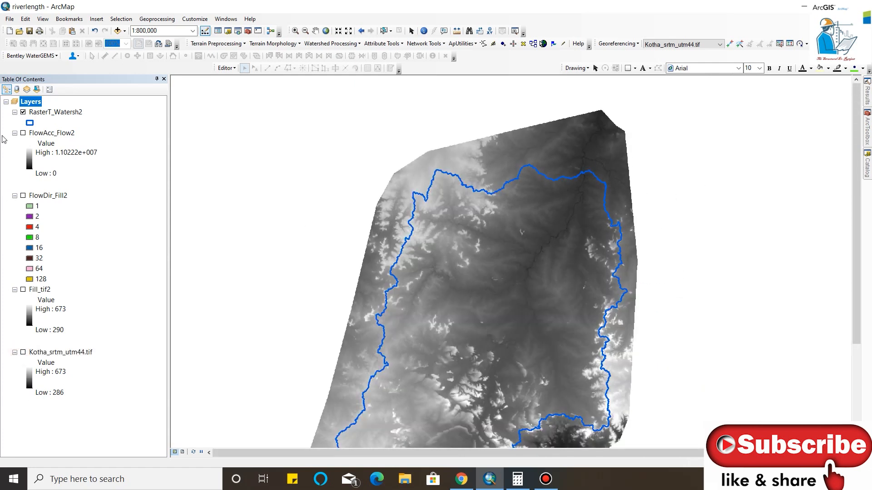
pyautogui.scroll(2, 537, 153)
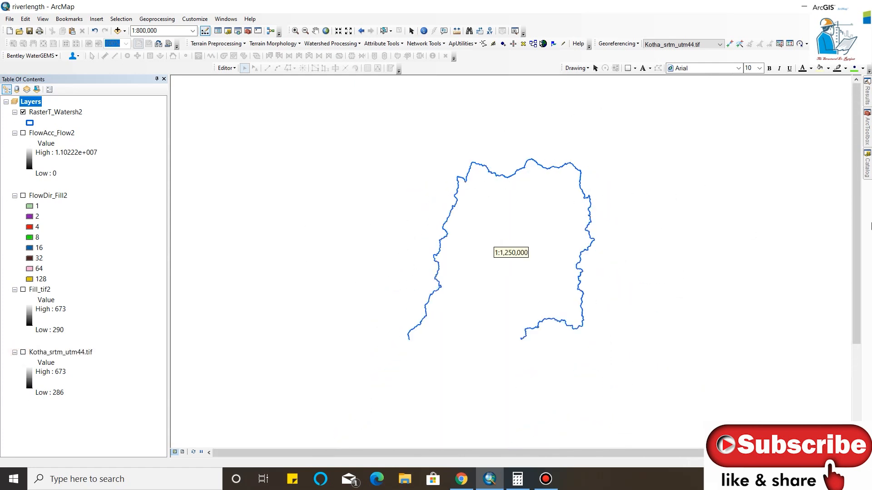
# Extract the stream cells from FlowAcc_Flow2 with a greater-than threshold expression in Raster Calculator.
pyautogui.click(867, 134)
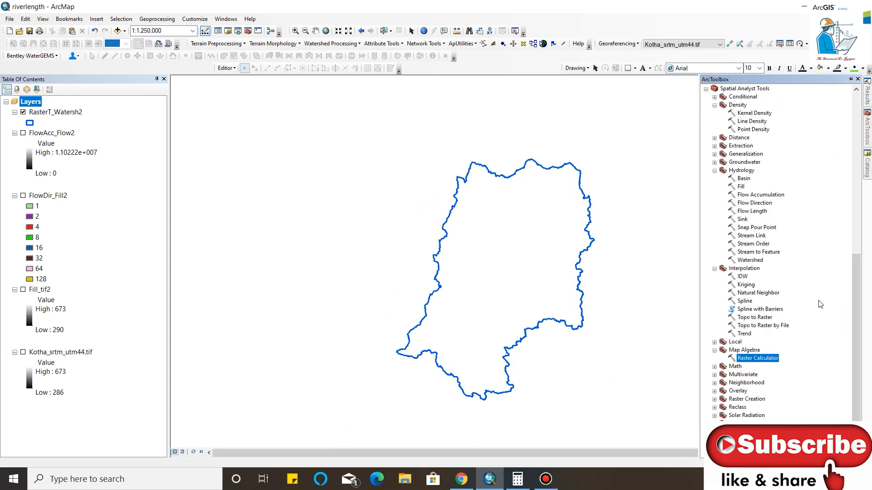
pyautogui.doubleClick(759, 358)
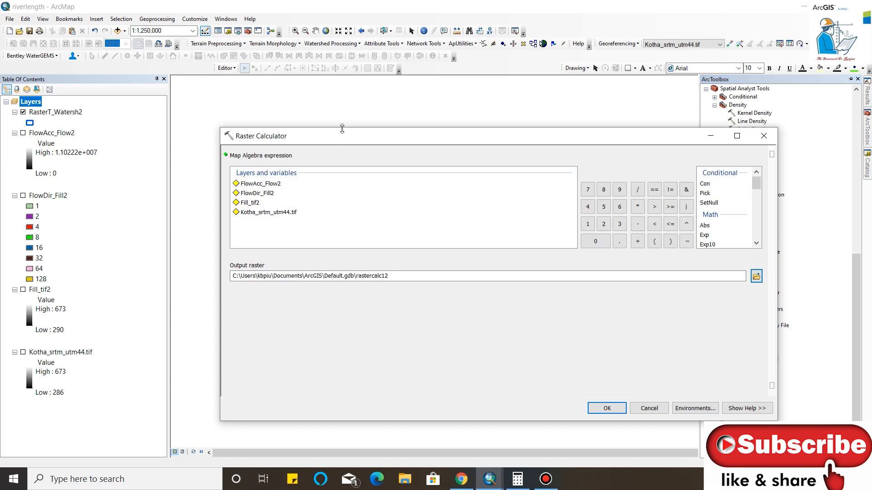
pyautogui.moveTo(340, 136); pyautogui.dragTo(330, 108)
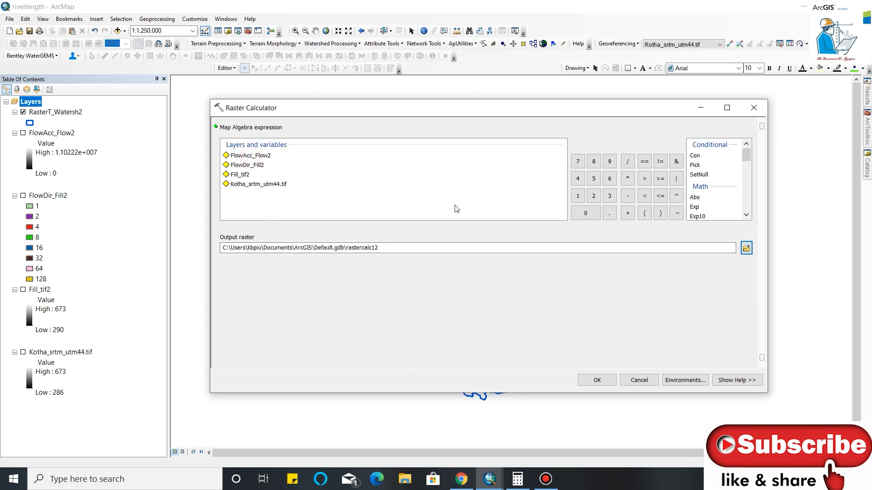
pyautogui.click(646, 179)
pyautogui.click(578, 196)
pyautogui.click(592, 215)
pyautogui.click(597, 384)
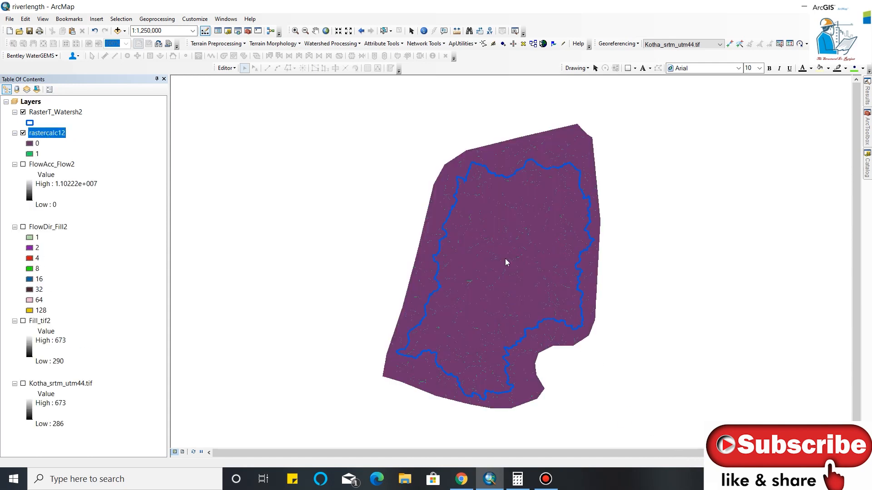
# Convert the rastercalc12 raster to stream lines with Raster to Polyline using the Value field, and hide rastercalc12.
pyautogui.scroll(2, 506, 262)
pyautogui.scroll(2, 525, 234)
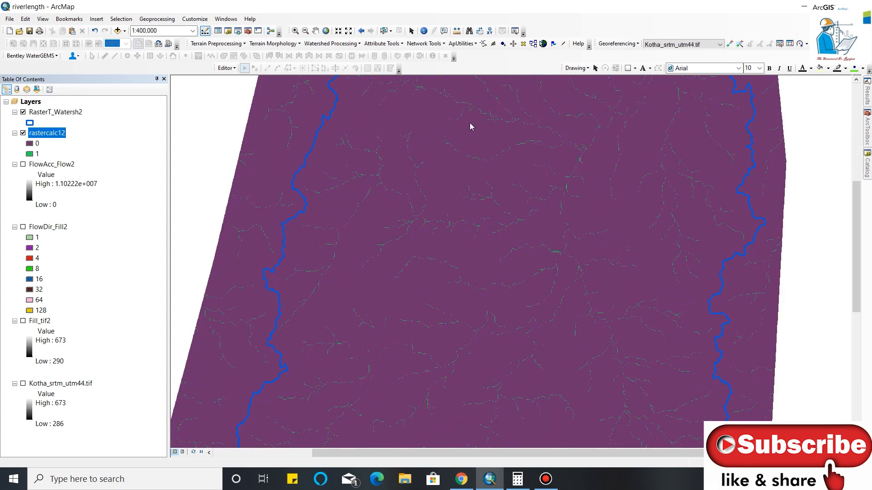
pyautogui.scroll(-1, 478, 300)
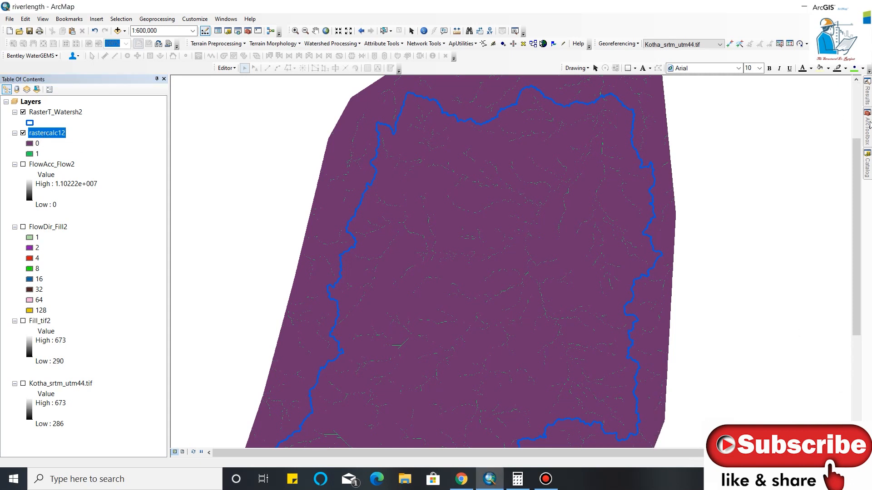
pyautogui.moveTo(868, 128)
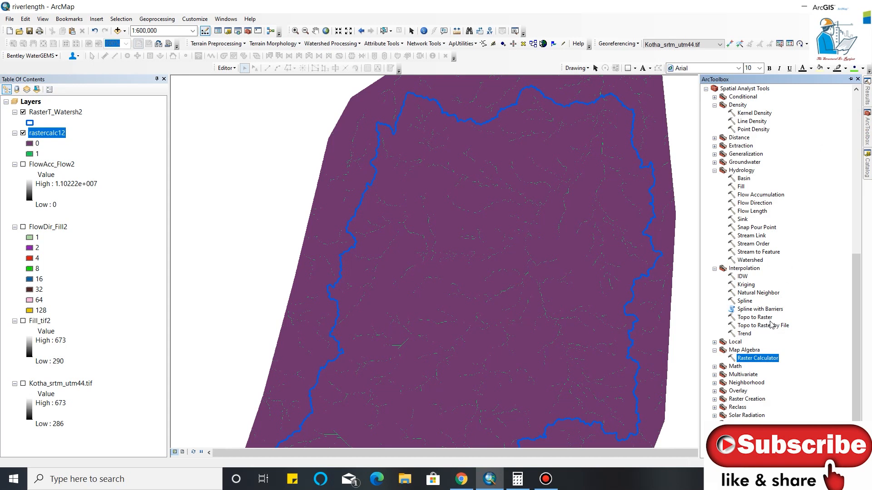
pyautogui.scroll(6, 756, 213)
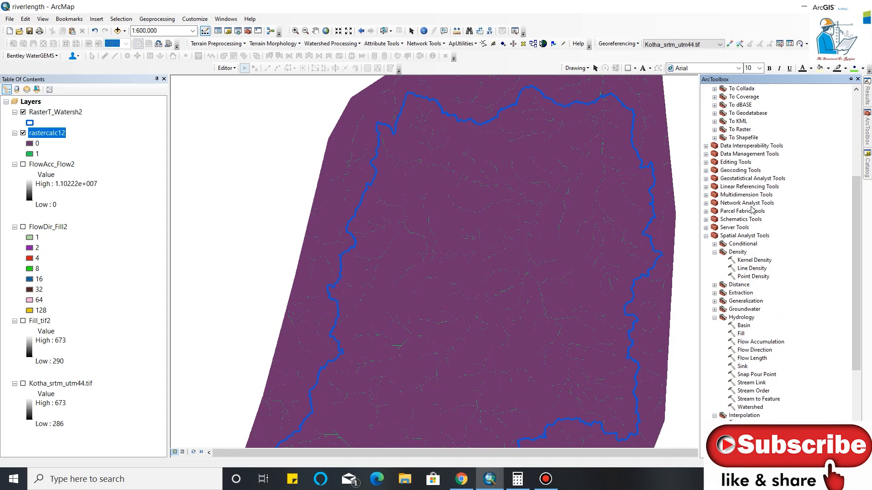
pyautogui.scroll(6, 726, 172)
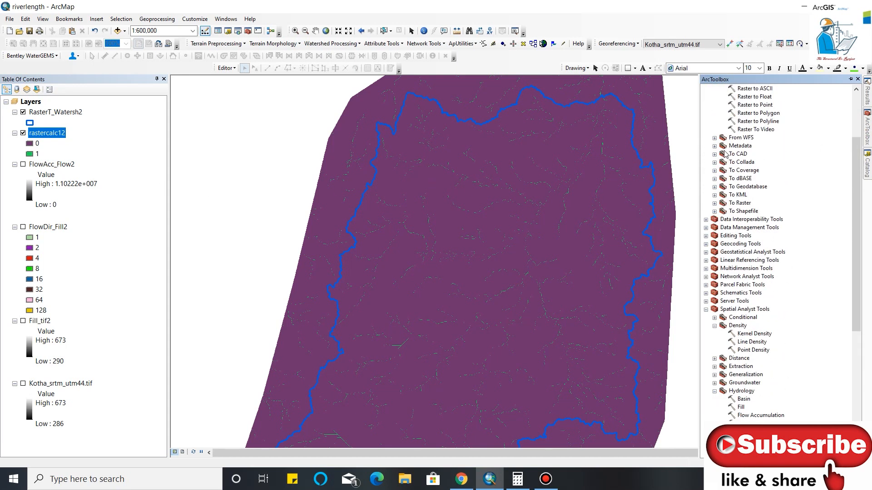
pyautogui.doubleClick(756, 203)
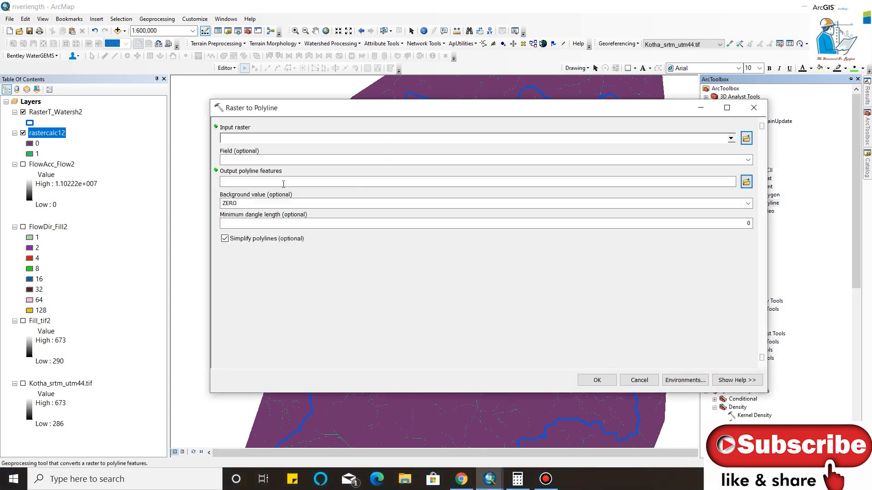
pyautogui.moveTo(41, 134); pyautogui.dragTo(282, 139)
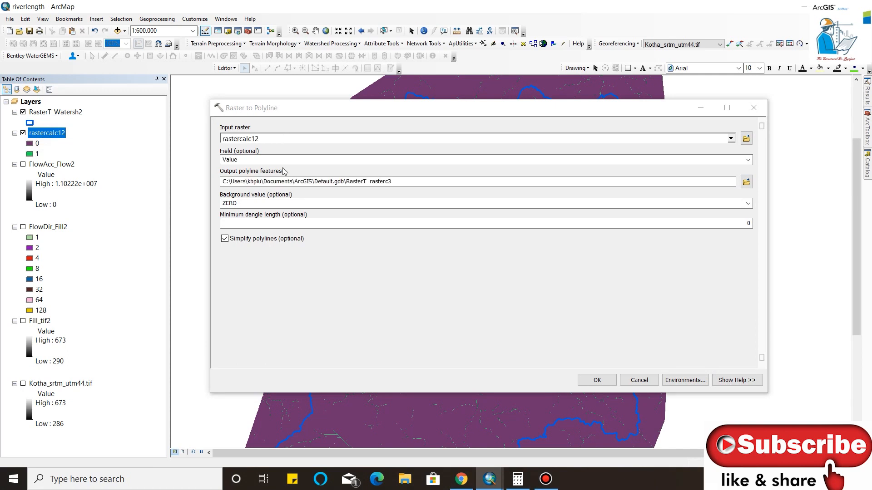
pyautogui.click(597, 381)
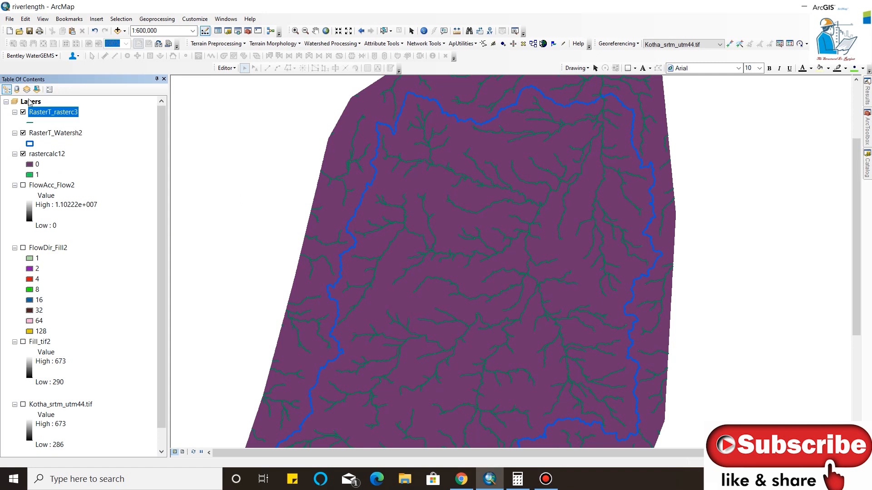
pyautogui.click(23, 154)
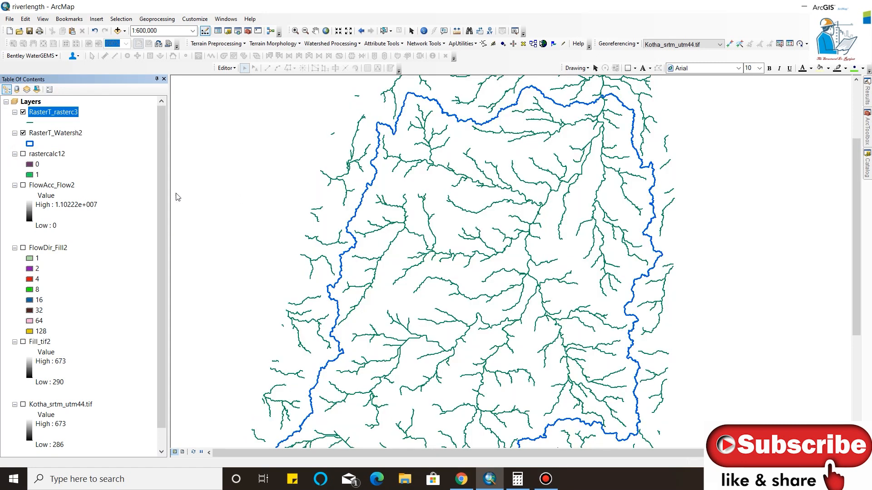
# Set up a Clip operation with RasterT_rasterc3 as the input features and RasterT_Watersh2 as the clip features.
pyautogui.scroll(-2, 467, 243)
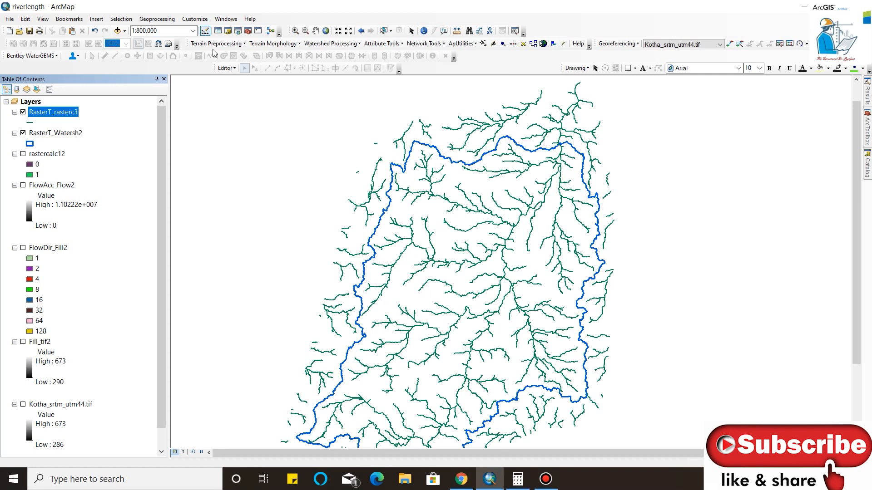
pyautogui.click(159, 18)
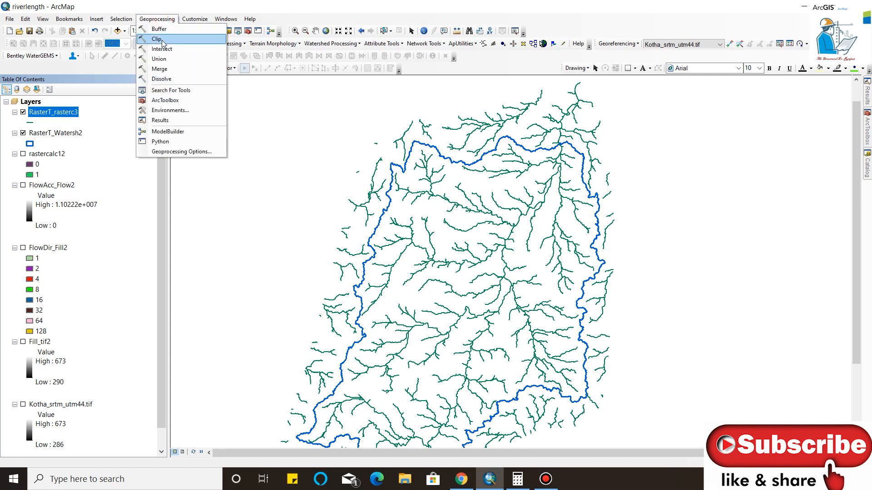
pyautogui.click(160, 40)
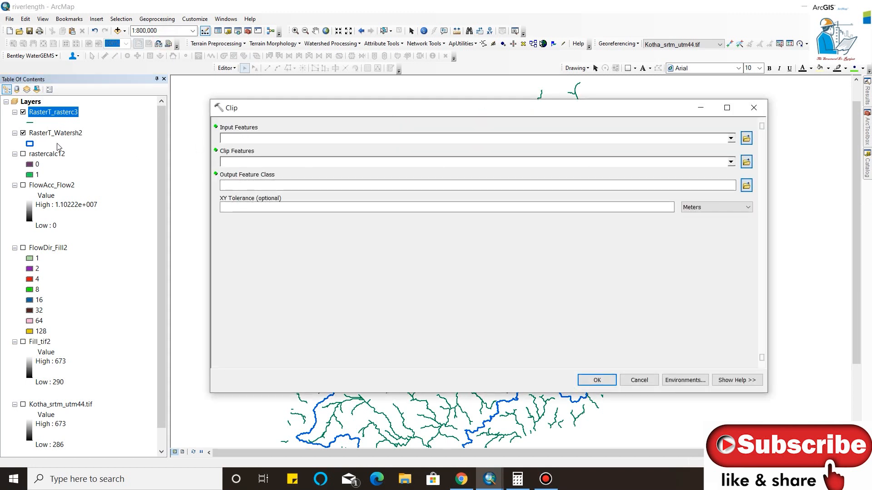
pyautogui.moveTo(57, 112); pyautogui.dragTo(238, 137)
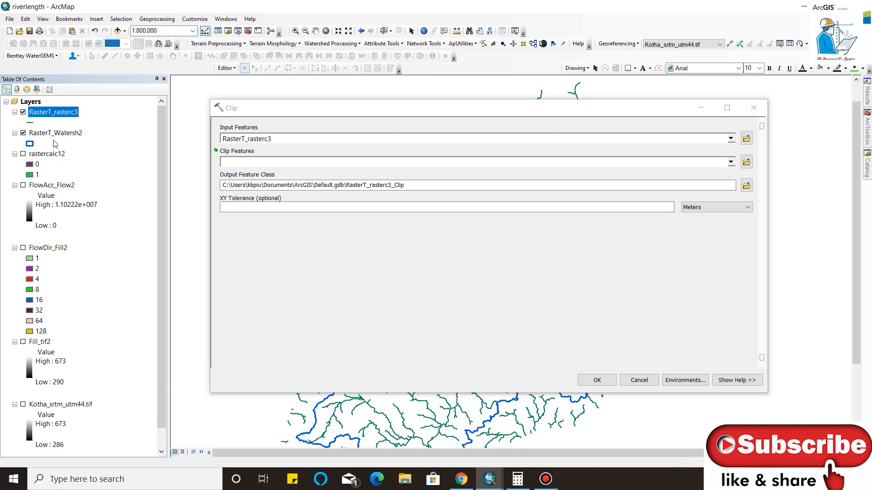
pyautogui.moveTo(58, 138); pyautogui.dragTo(245, 163)
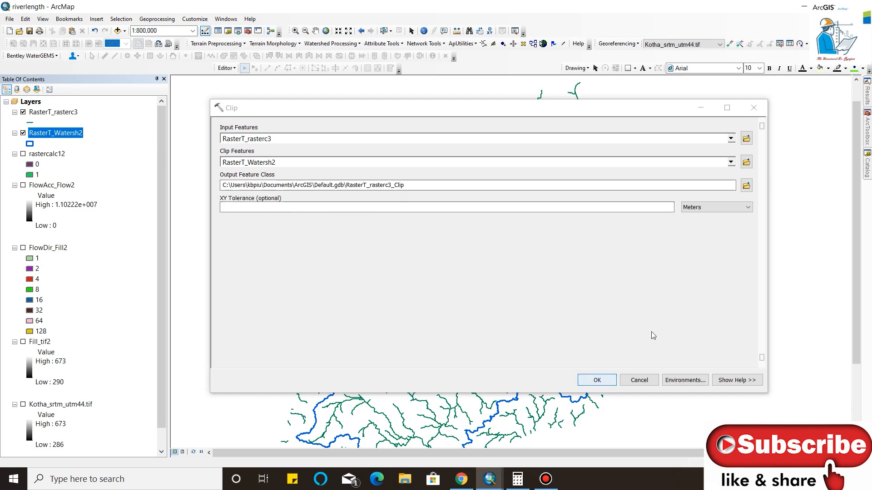
# Run the clip with RasterT_Watersh2 as the raster analysis mask, and hide the unclipped RasterT_rasterc3 layer.
pyautogui.click(686, 380)
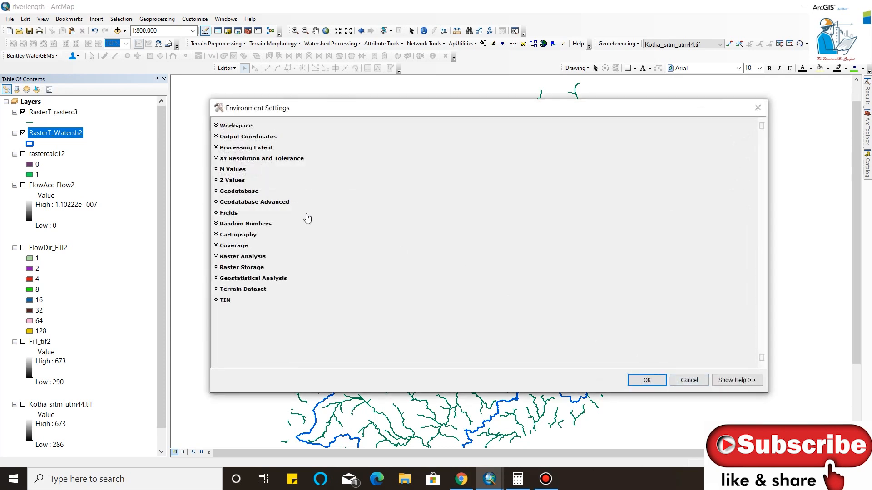
pyautogui.click(243, 257)
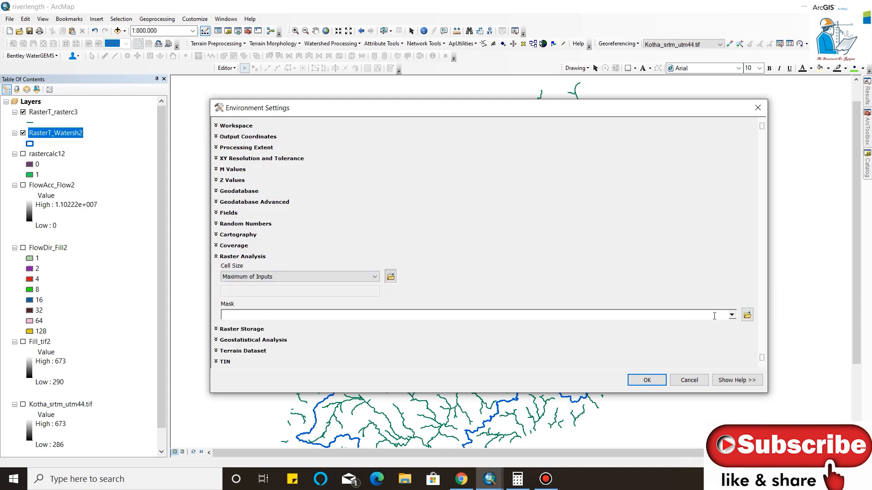
pyautogui.click(731, 316)
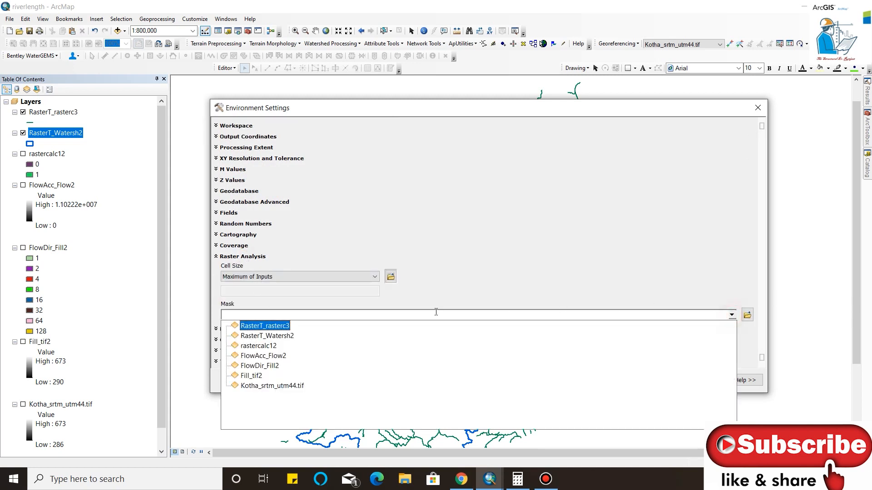
pyautogui.click(268, 333)
pyautogui.click(646, 380)
pyautogui.click(592, 380)
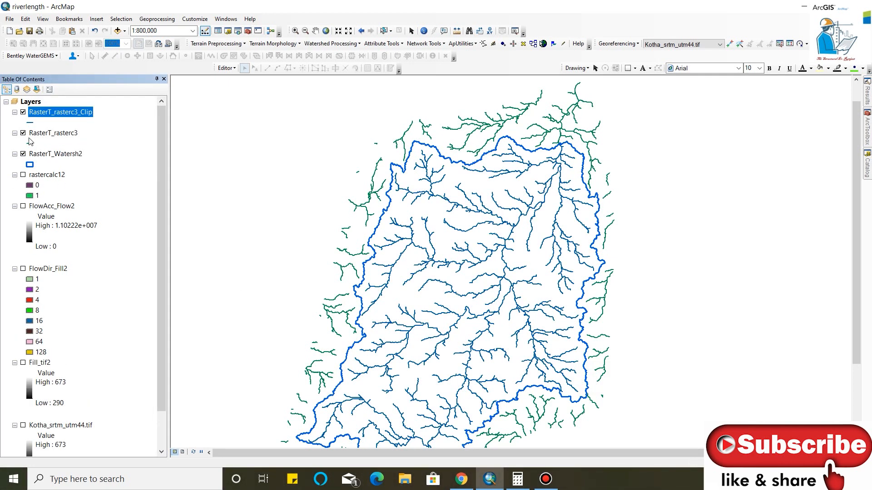
pyautogui.click(24, 134)
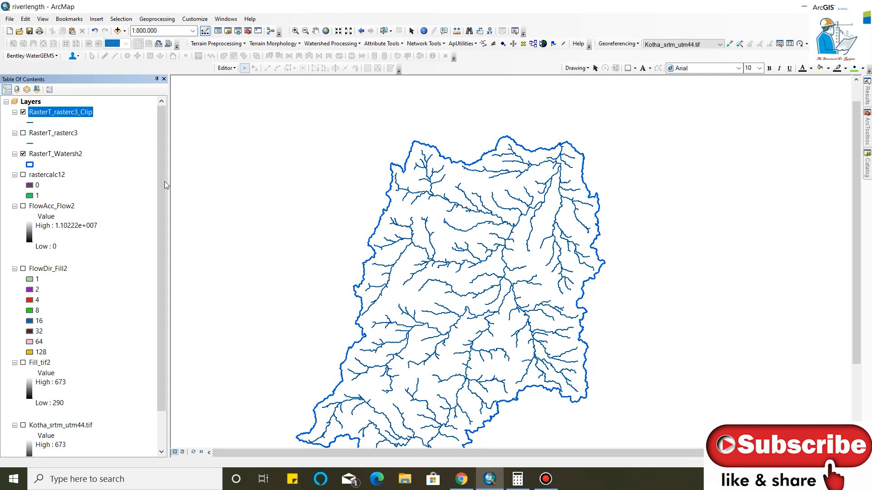
# Set up a Line Density operation with RasterT_rasterc3_Clip as the input polyline features.
pyautogui.scroll(-2, 430, 203)
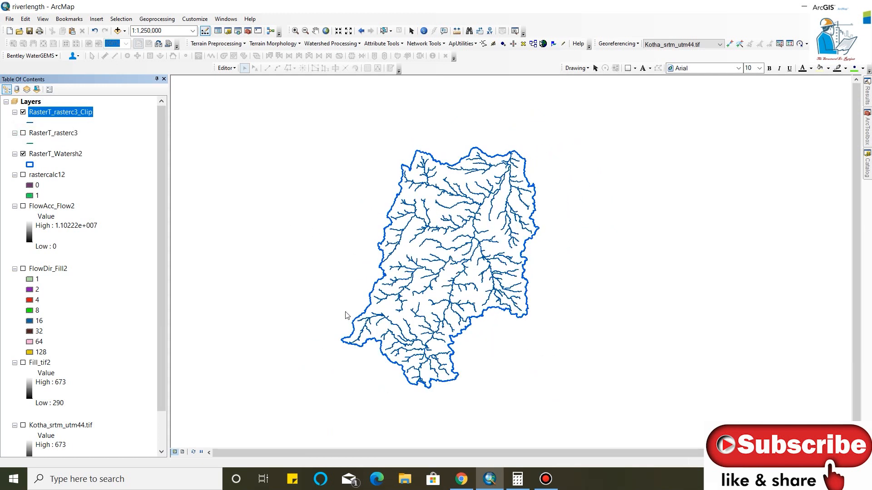
pyautogui.scroll(2, 429, 249)
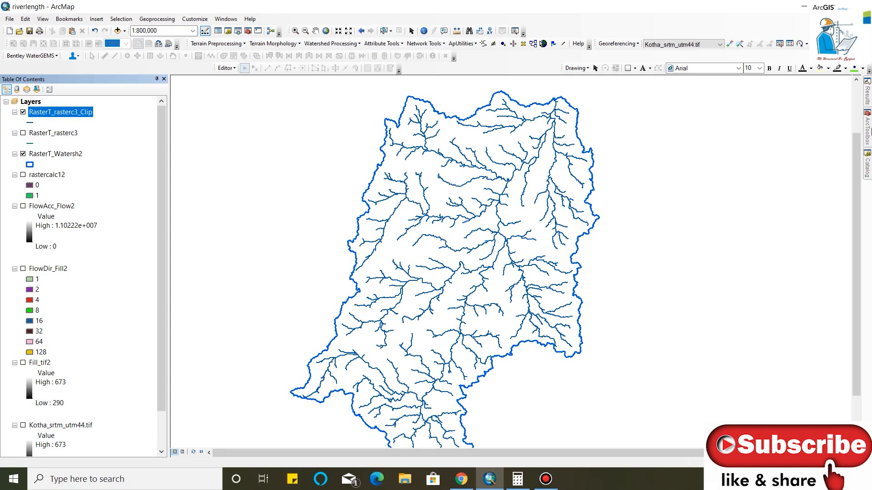
pyautogui.click(867, 132)
pyautogui.scroll(-6, 806, 214)
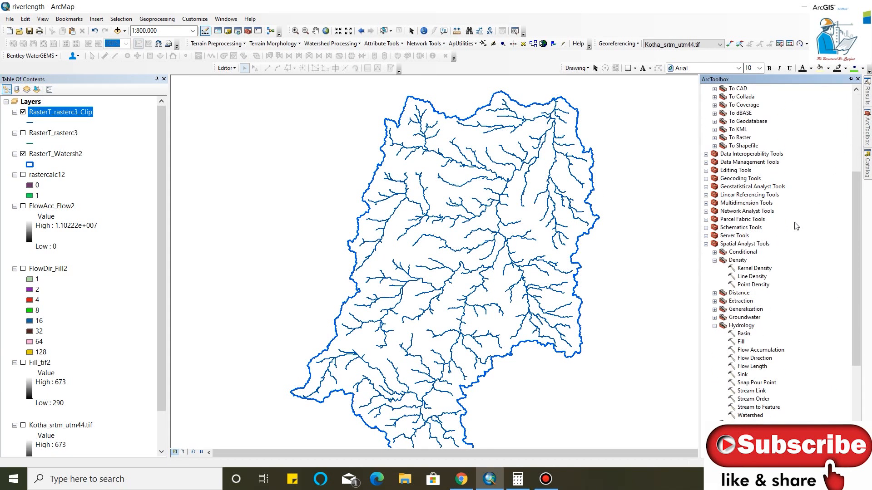
pyautogui.doubleClick(750, 276)
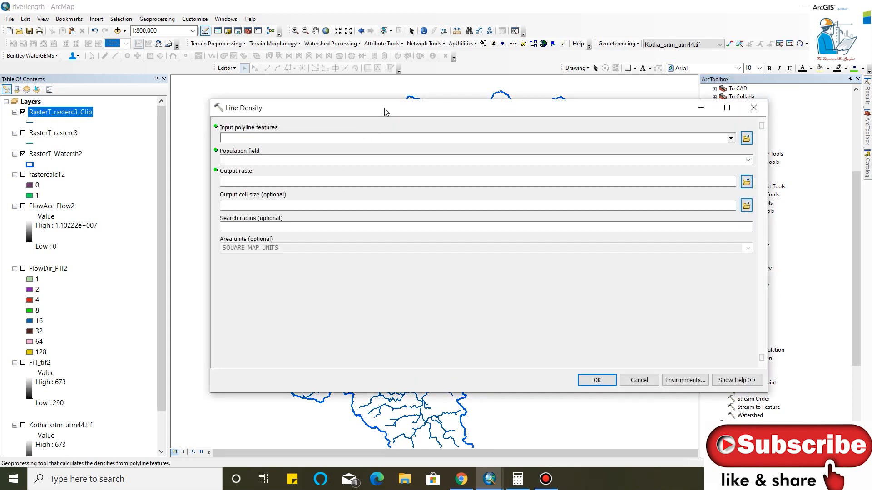
pyautogui.moveTo(377, 113); pyautogui.dragTo(335, 119)
pyautogui.moveTo(76, 116); pyautogui.dragTo(237, 144)
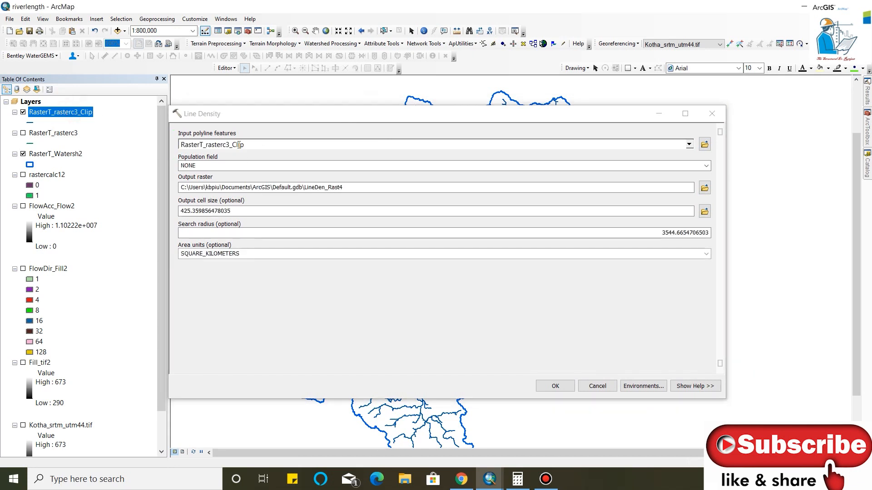
# Compare the attribute table of RasterT_rasterc3_Clip with the population field choices of the Line Density tool.
pyautogui.rightClick(58, 116)
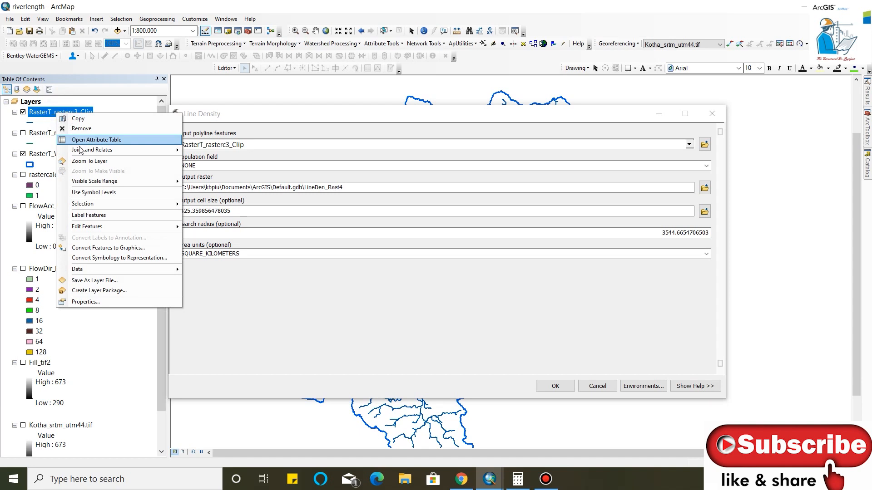
pyautogui.click(82, 142)
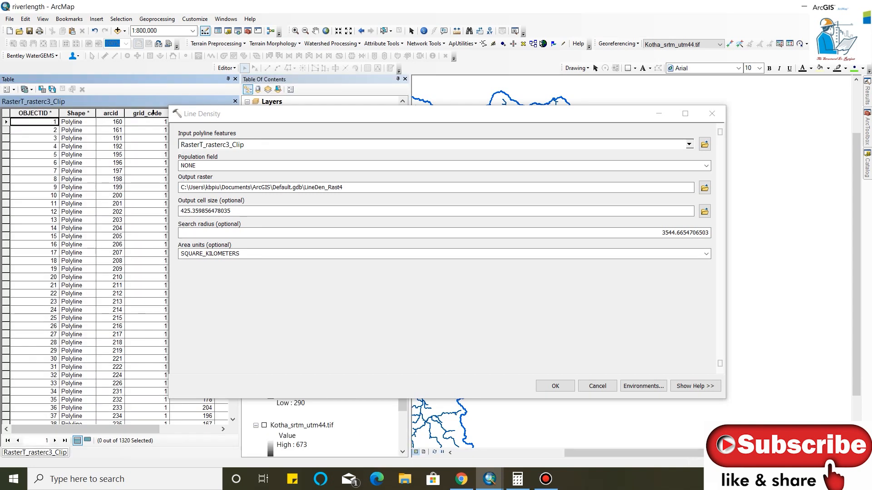
pyautogui.moveTo(194, 114); pyautogui.dragTo(278, 112)
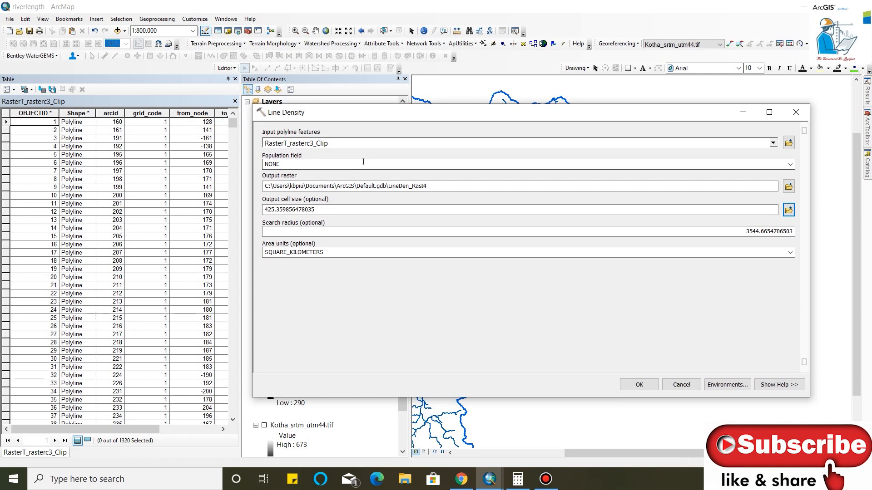
pyautogui.click(790, 165)
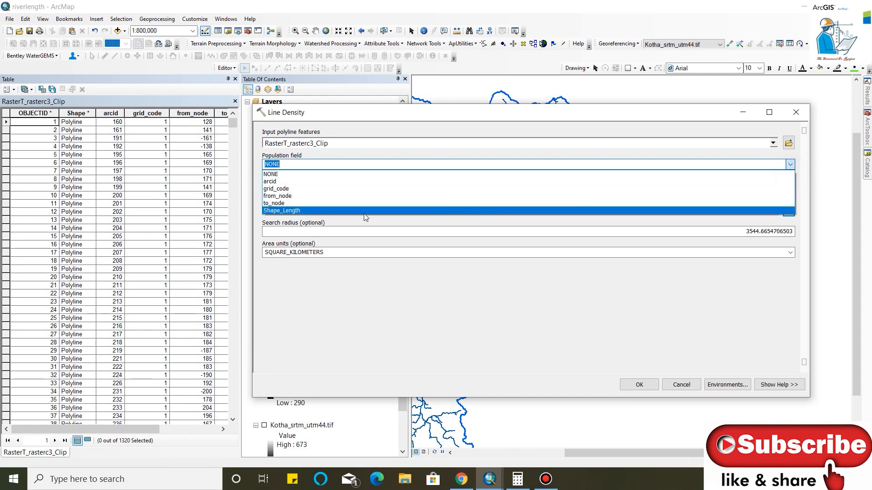
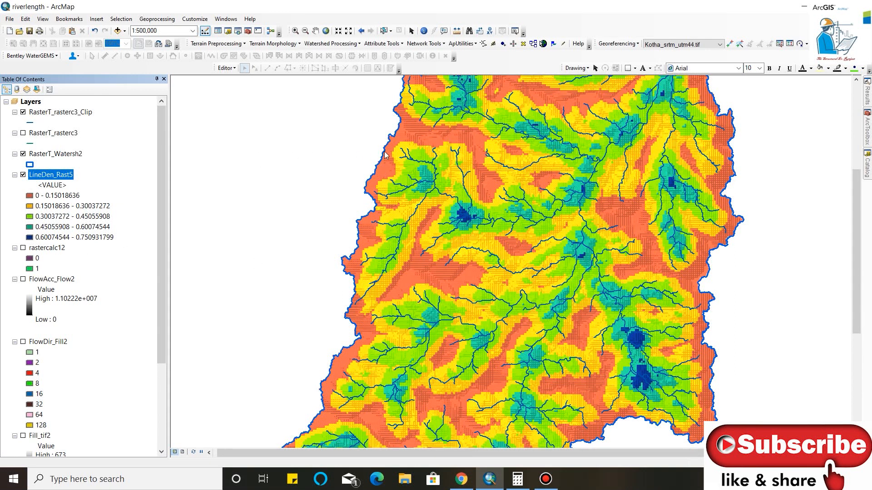
# Inspect the line density raster, then check the stream length and basin area entries in the morphometric parameters table in Chrome.
pyautogui.scroll(2, 460, 341)
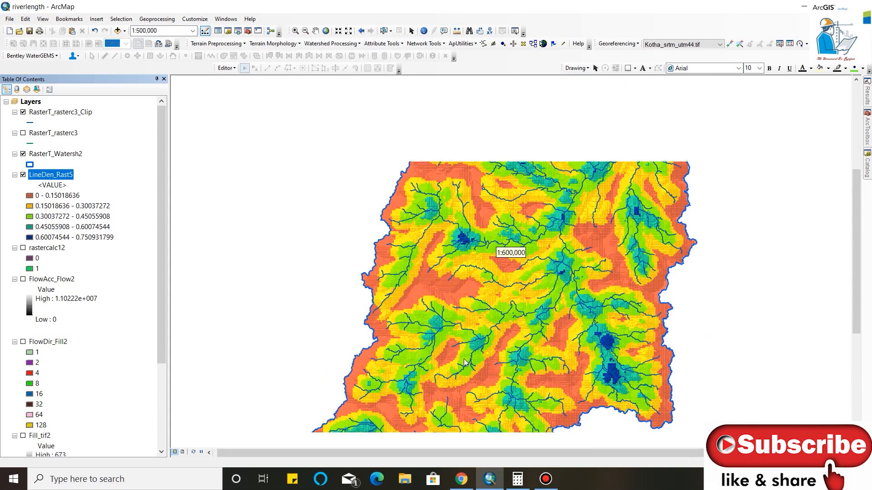
pyautogui.click(467, 485)
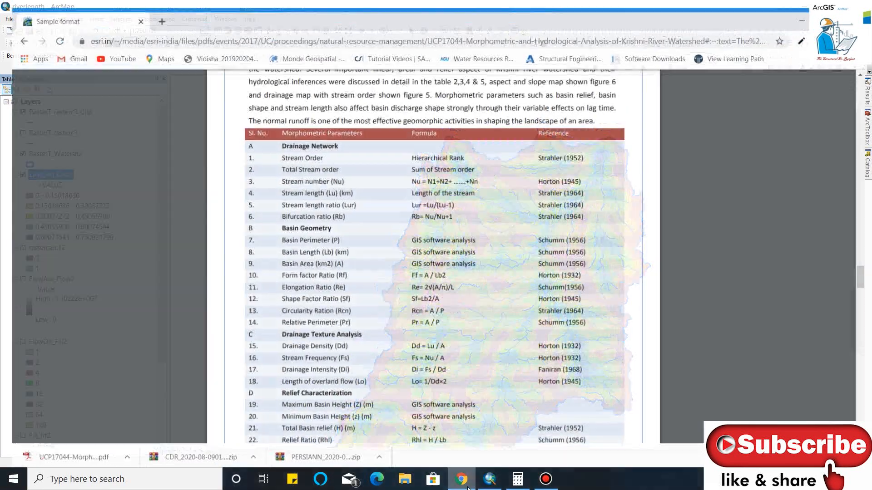
pyautogui.moveTo(275, 185); pyautogui.dragTo(494, 186)
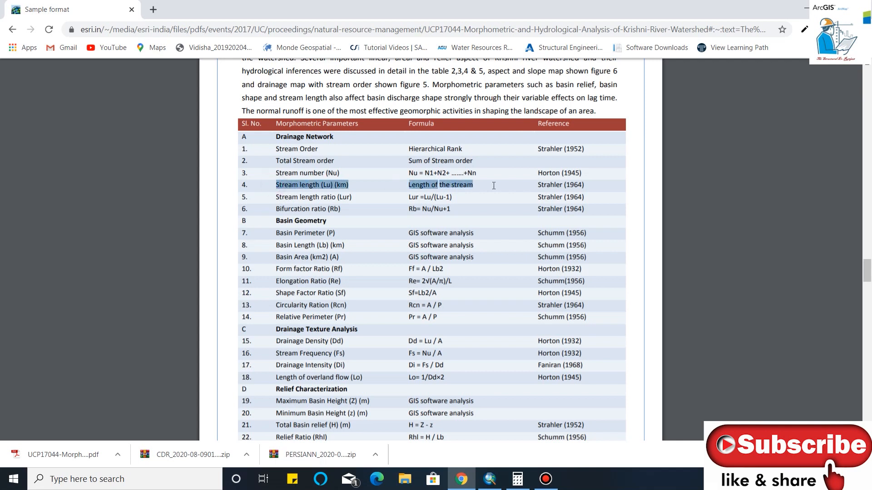
pyautogui.moveTo(275, 257); pyautogui.dragTo(474, 257)
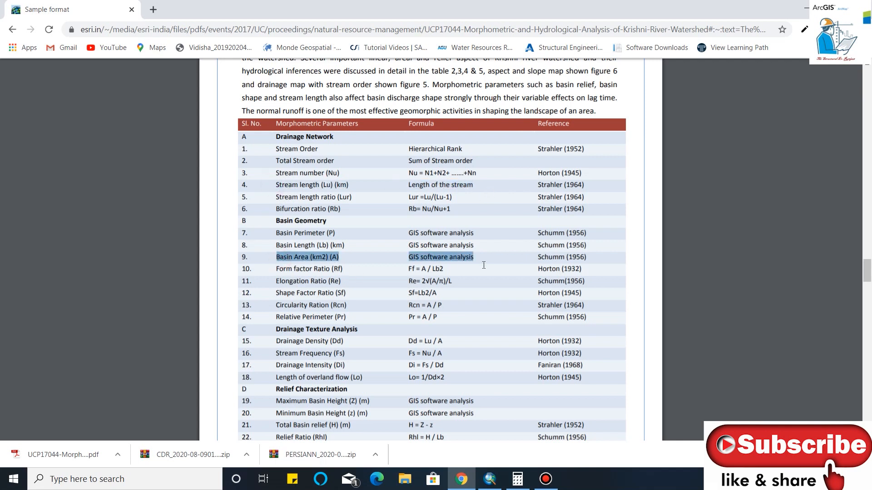
pyautogui.click(802, 9)
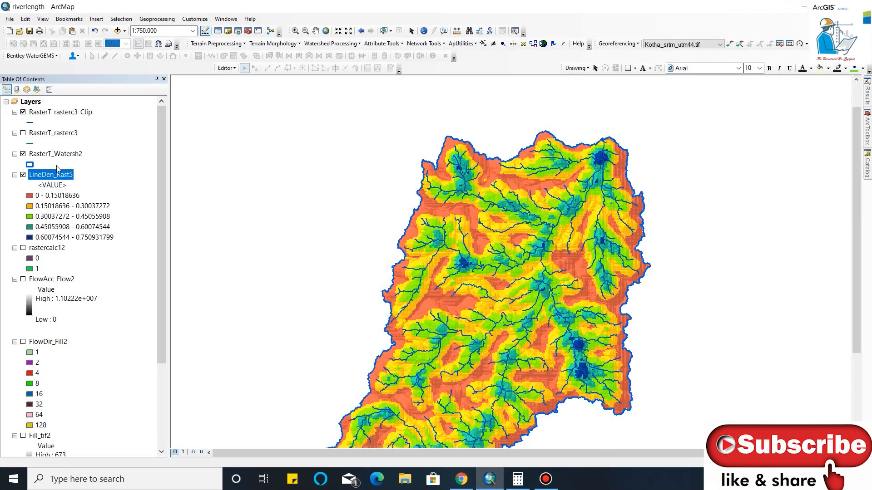
# Open the attribute table of RasterT_Watersh2 and bring the AREA_SQKM field into view.
pyautogui.rightClick(44, 155)
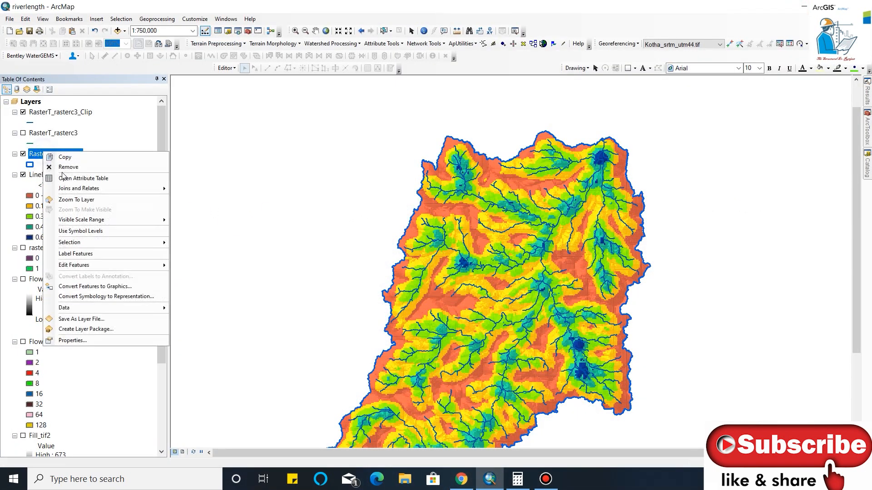
pyautogui.click(74, 178)
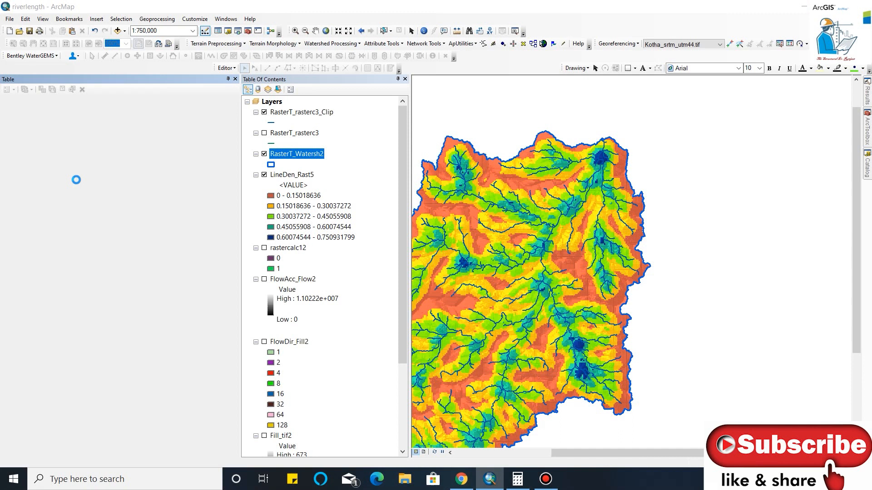
pyautogui.moveTo(98, 430); pyautogui.dragTo(207, 432)
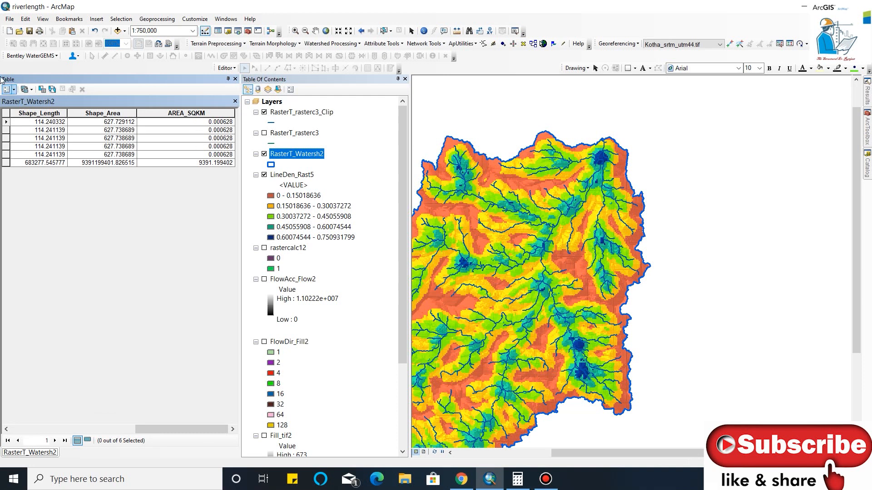
pyautogui.click(13, 89)
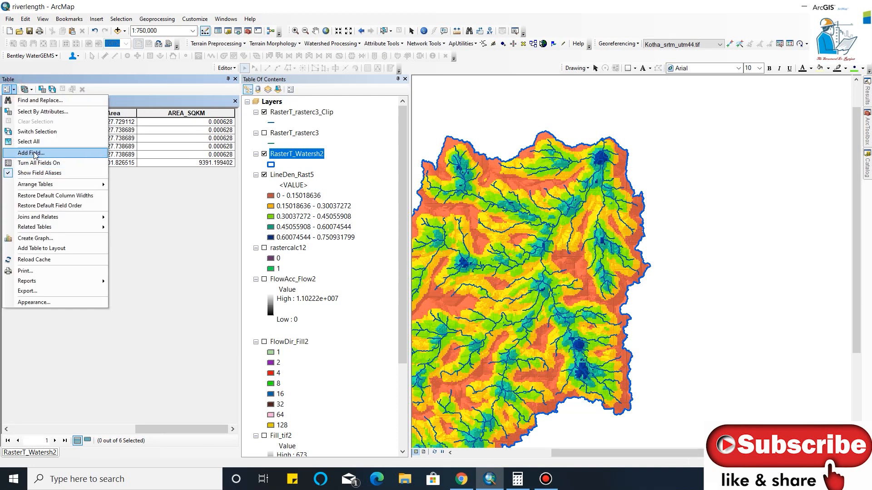
# Calculate the AREA_SQKM field as area in square kilometers using the data frame's coordinate system, and select the main basin's record.
pyautogui.click(205, 113)
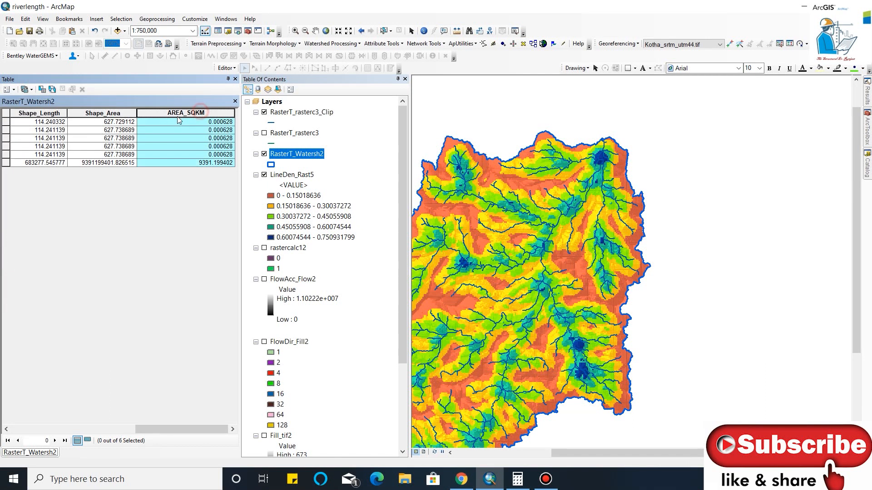
pyautogui.rightClick(204, 114)
pyautogui.click(240, 180)
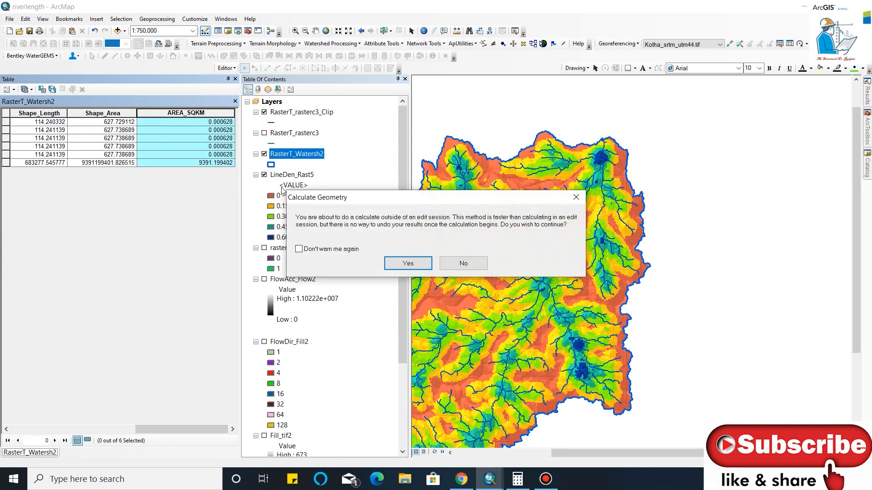
pyautogui.click(407, 264)
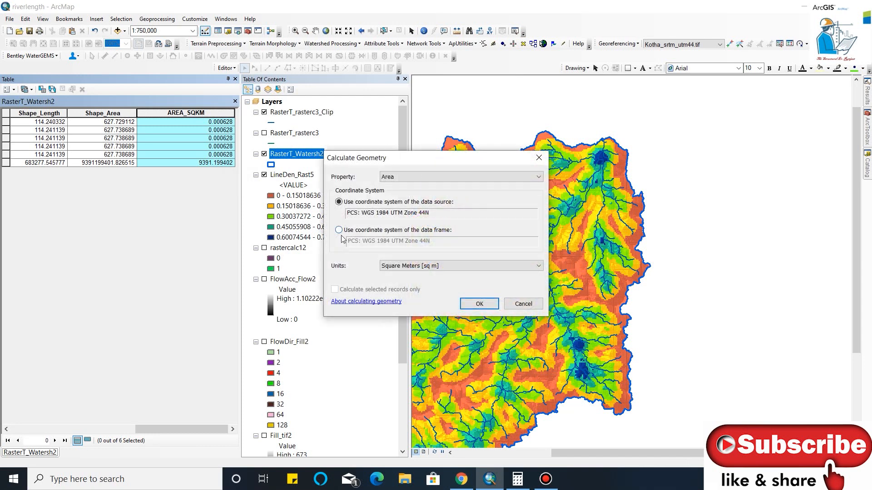
pyautogui.click(339, 230)
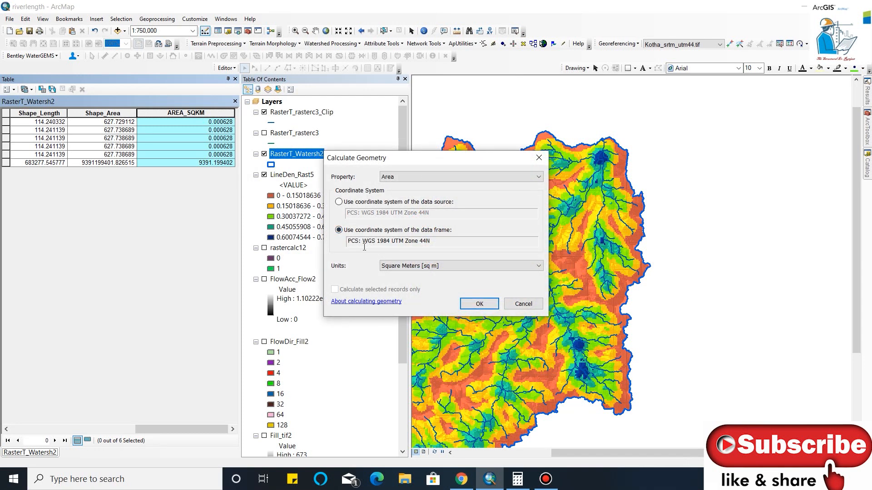
pyautogui.click(408, 268)
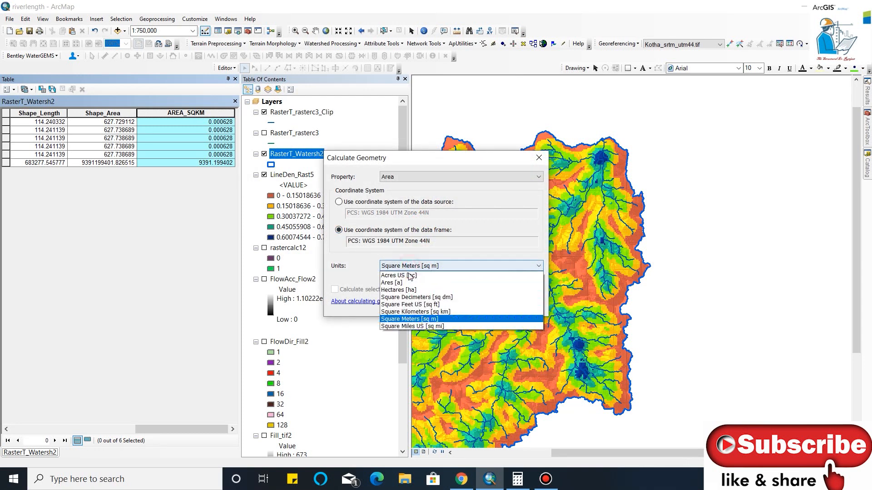
pyautogui.click(408, 310)
pyautogui.click(479, 304)
pyautogui.click(416, 263)
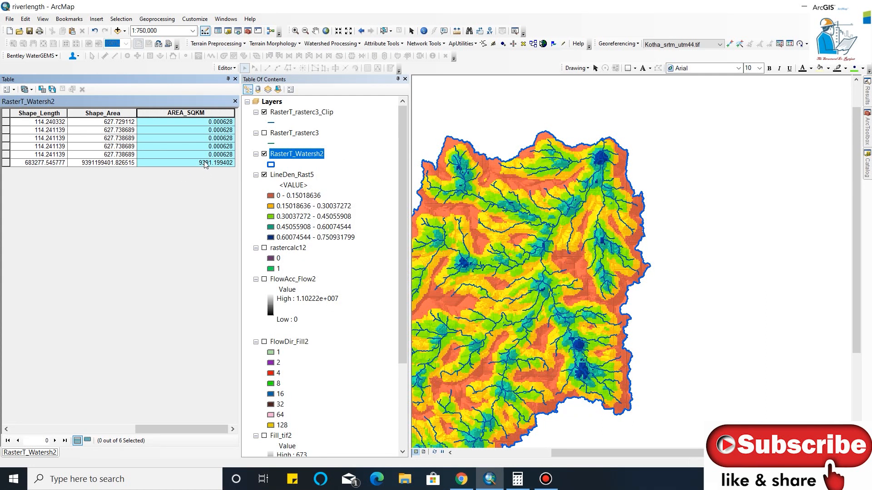
pyautogui.click(6, 164)
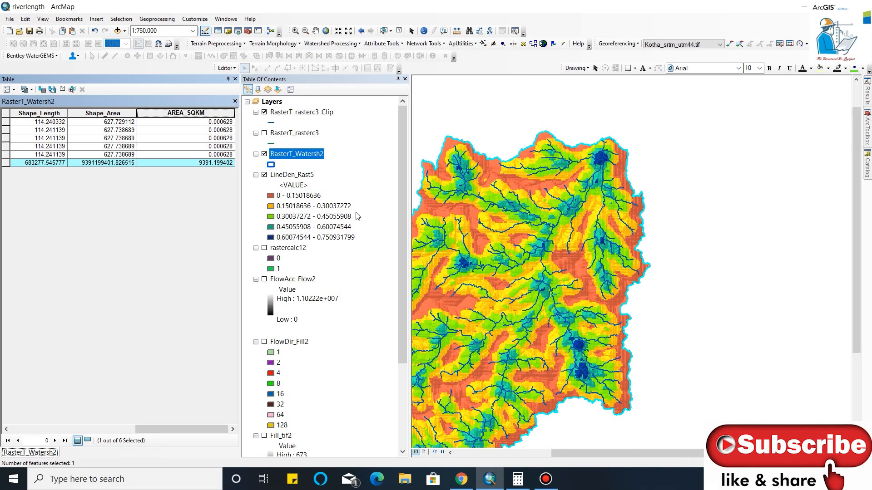
pyautogui.scroll(-1, 637, 195)
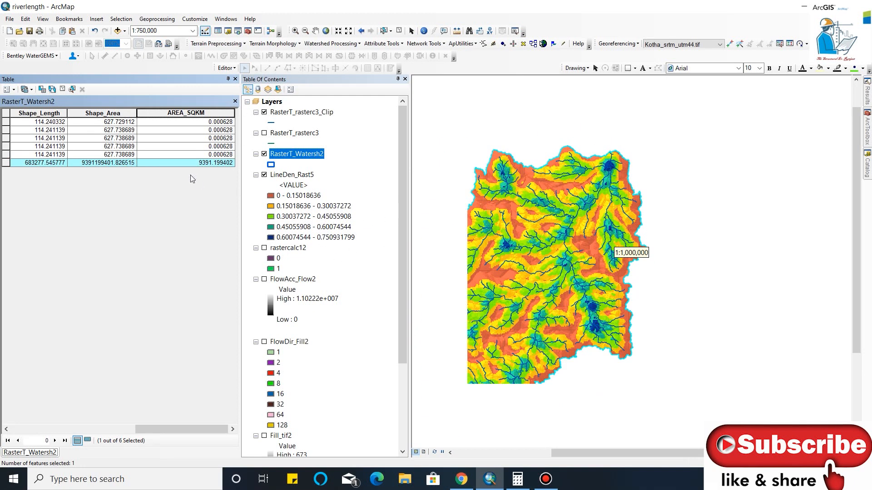
# Open the attribute table of RasterT_rasterc3_Clip and bring the Shape_Length field into view.
pyautogui.rightClick(294, 114)
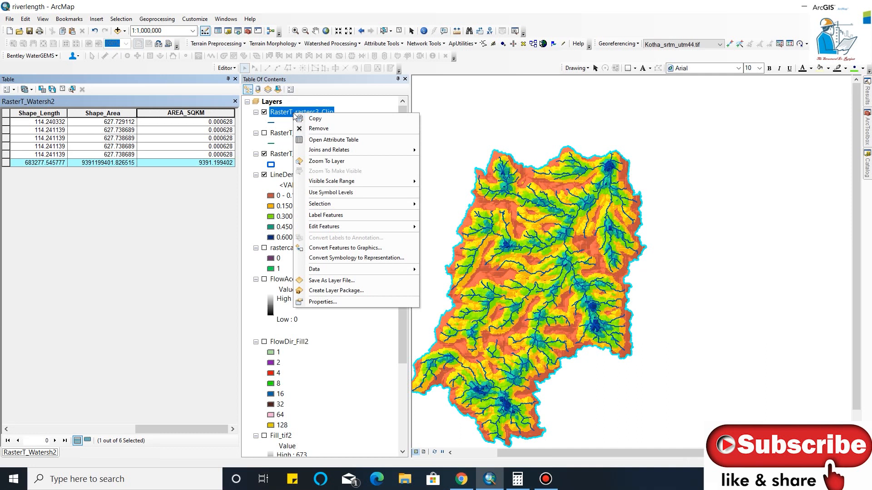
pyautogui.click(320, 141)
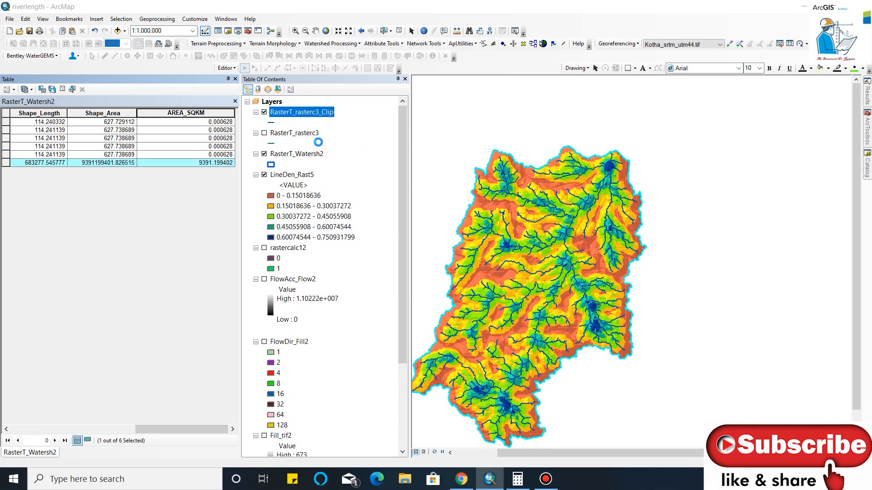
pyautogui.moveTo(119, 429); pyautogui.dragTo(214, 435)
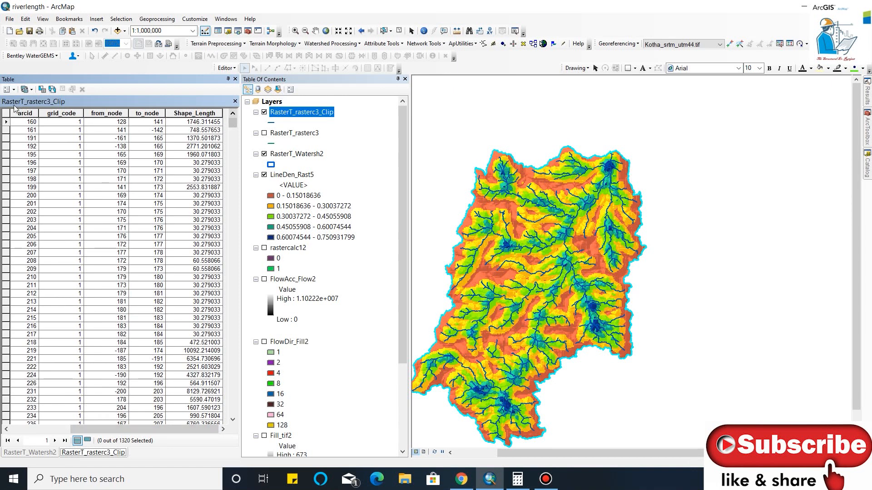
# Add a Double field named LENGTH_KM to the RasterT_rasterc3_Clip attribute table.
pyautogui.click(13, 89)
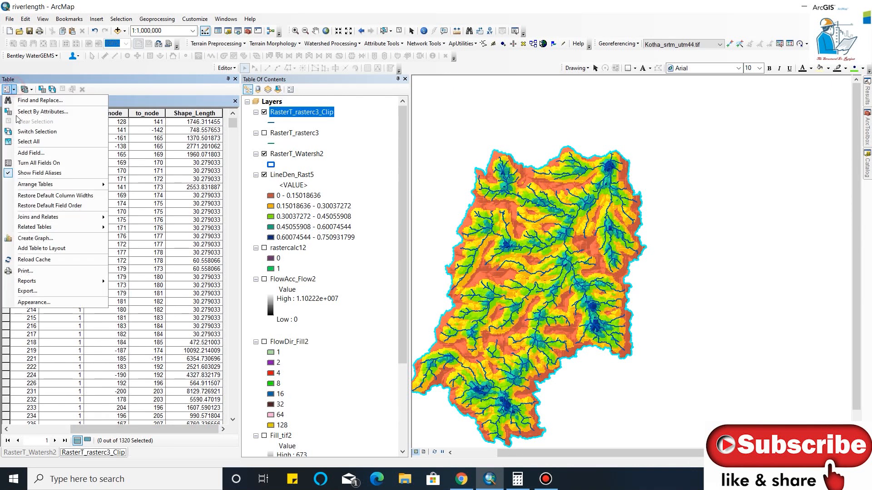
pyautogui.click(32, 153)
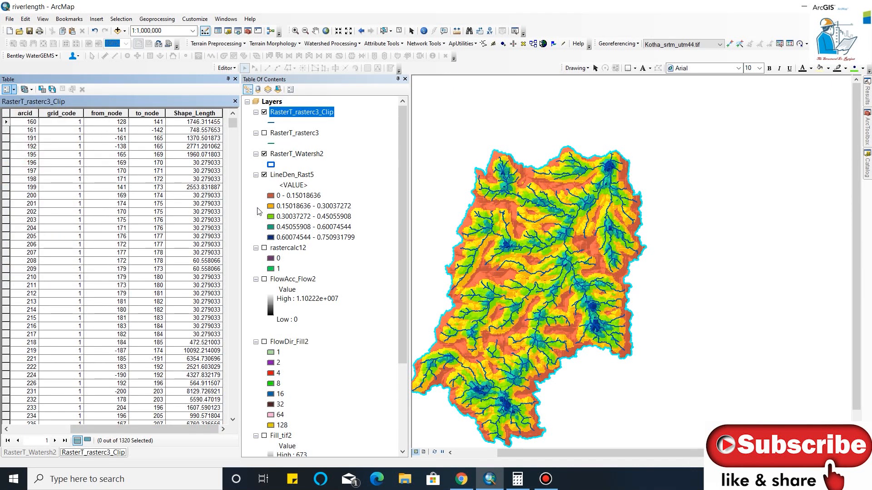
pyautogui.write('LENGTH')
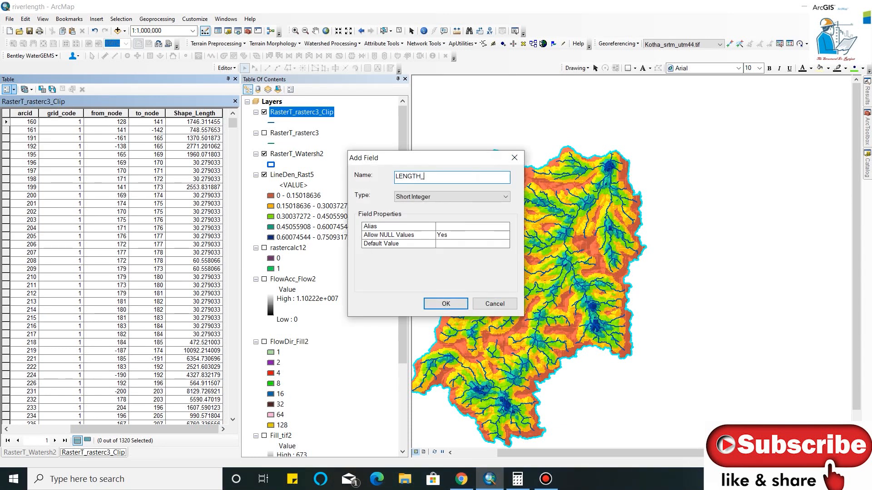
pyautogui.write('_KM')
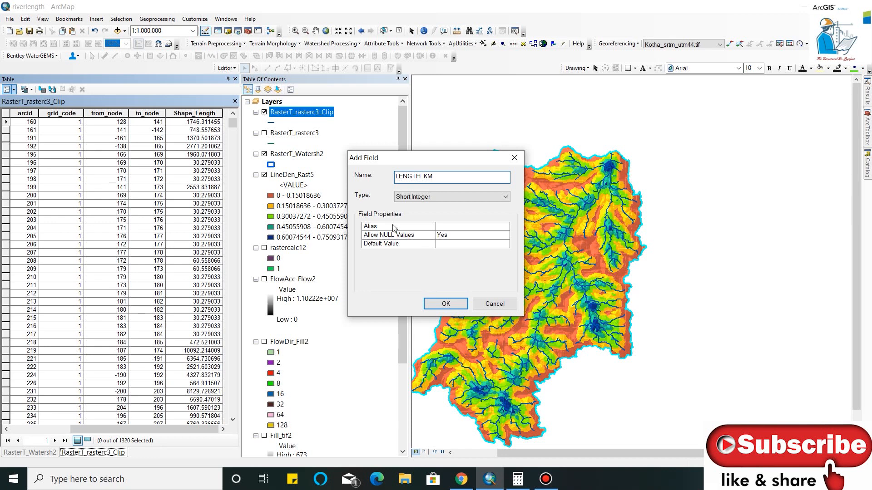
pyautogui.click(411, 197)
pyautogui.click(414, 228)
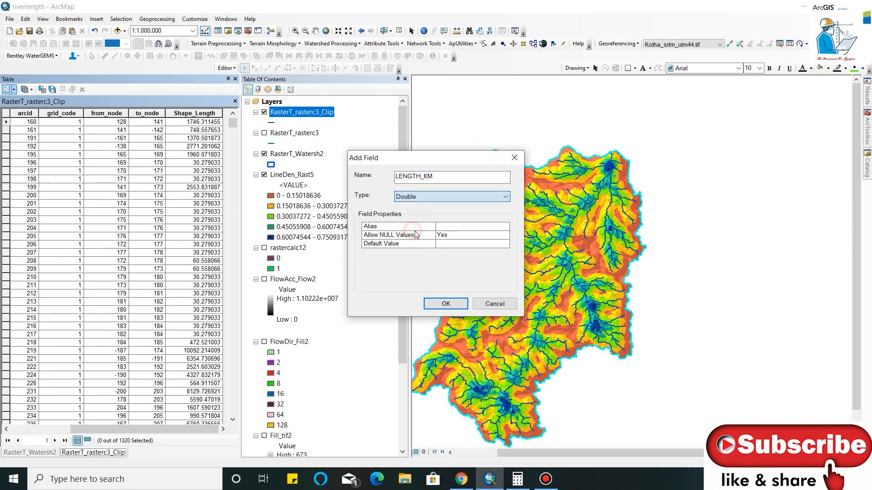
pyautogui.click(446, 303)
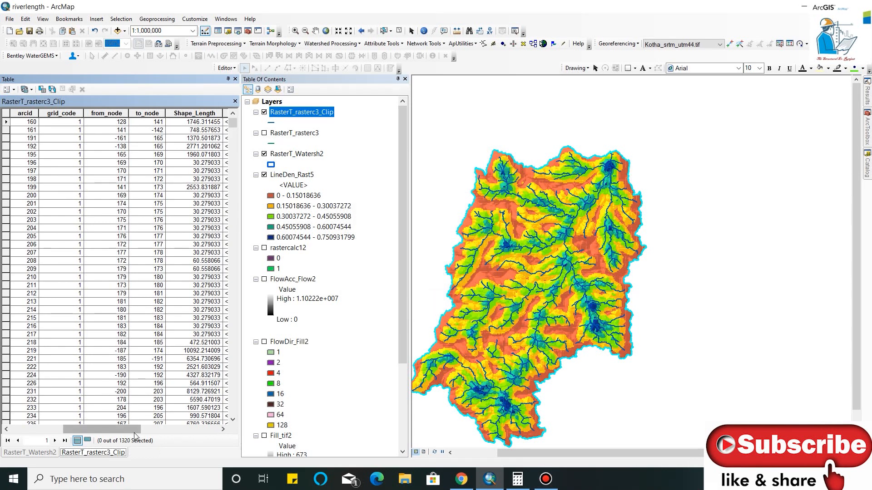
# Calculate the LENGTH_KM field as length in kilometers using the data frame's coordinate system.
pyautogui.moveTo(134, 431); pyautogui.dragTo(205, 438)
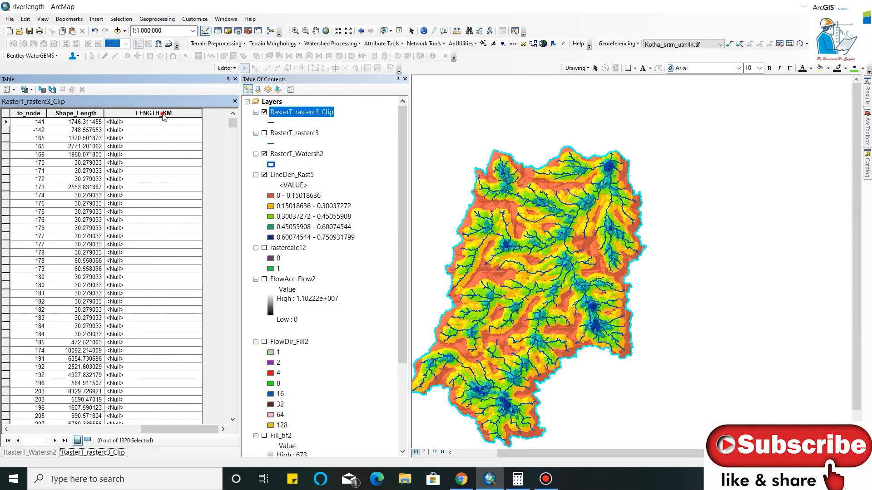
pyautogui.click(164, 116)
pyautogui.rightClick(164, 116)
pyautogui.click(187, 183)
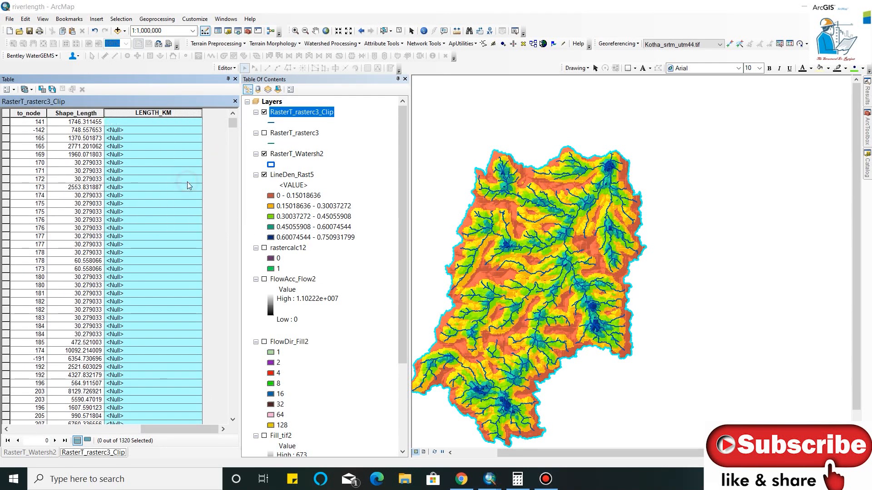
pyautogui.click(402, 263)
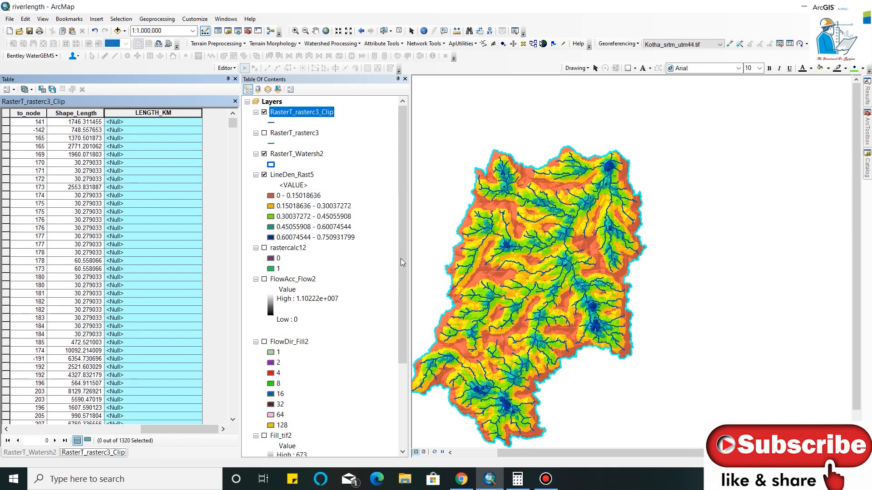
pyautogui.click(338, 229)
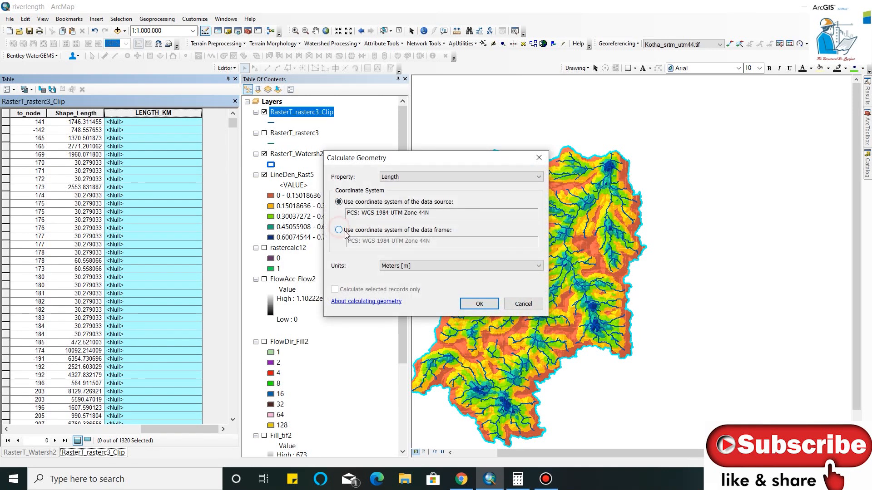
pyautogui.click(401, 267)
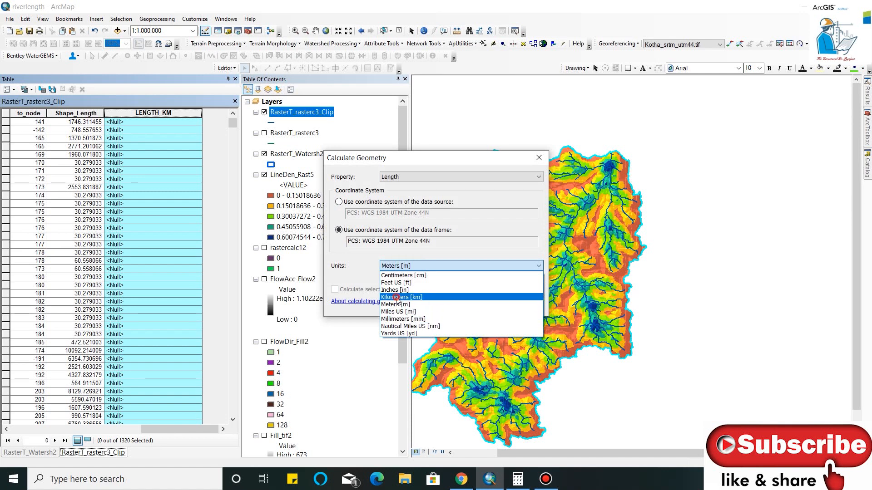
pyautogui.click(397, 297)
pyautogui.click(490, 305)
pyautogui.click(409, 264)
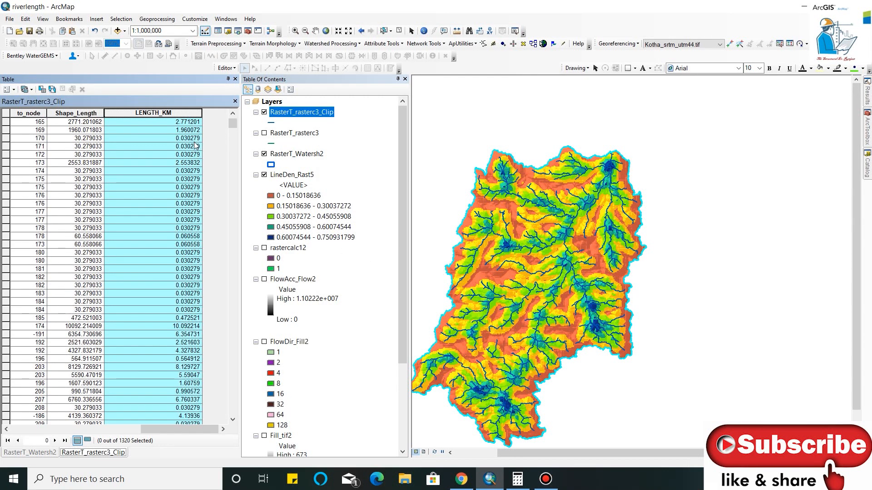
pyautogui.rightClick(184, 112)
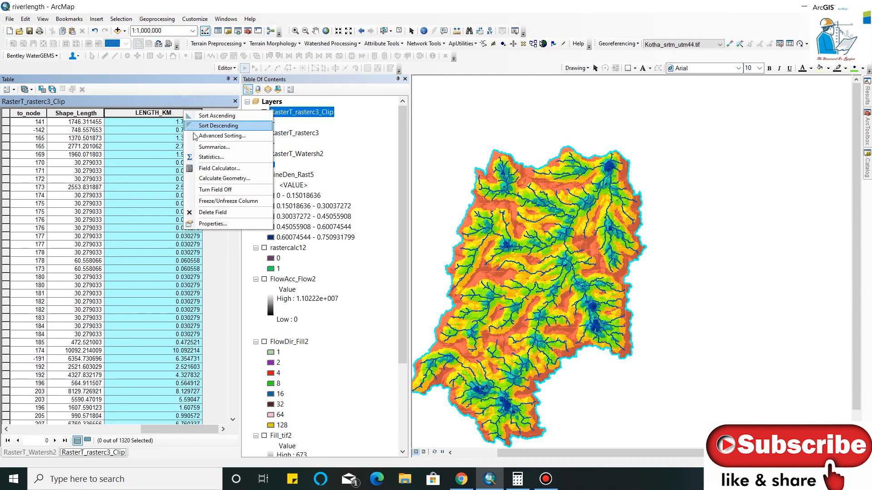
pyautogui.click(215, 178)
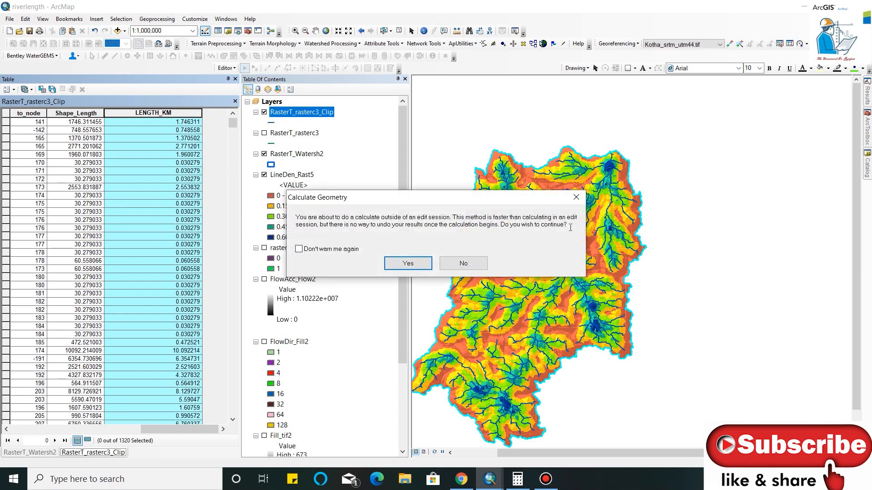
pyautogui.click(584, 190)
# Show the statistics of the LENGTH_KM field and copy the sum of the stream lengths.
pyautogui.rightClick(185, 112)
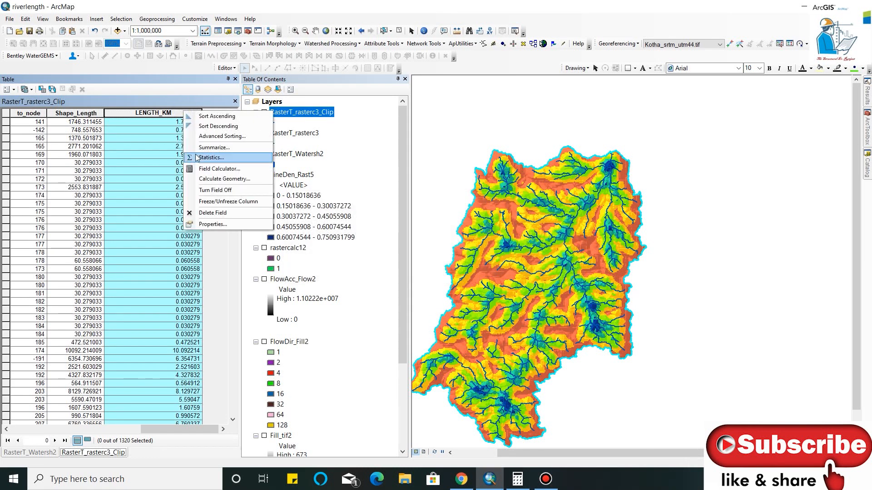
pyautogui.click(212, 158)
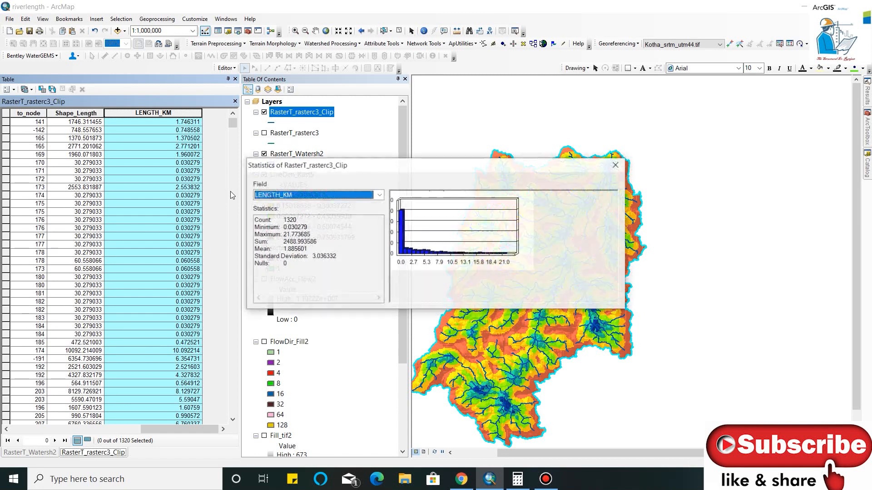
pyautogui.moveTo(284, 242); pyautogui.dragTo(324, 245)
pyautogui.hotkey('ctrl', 'c')
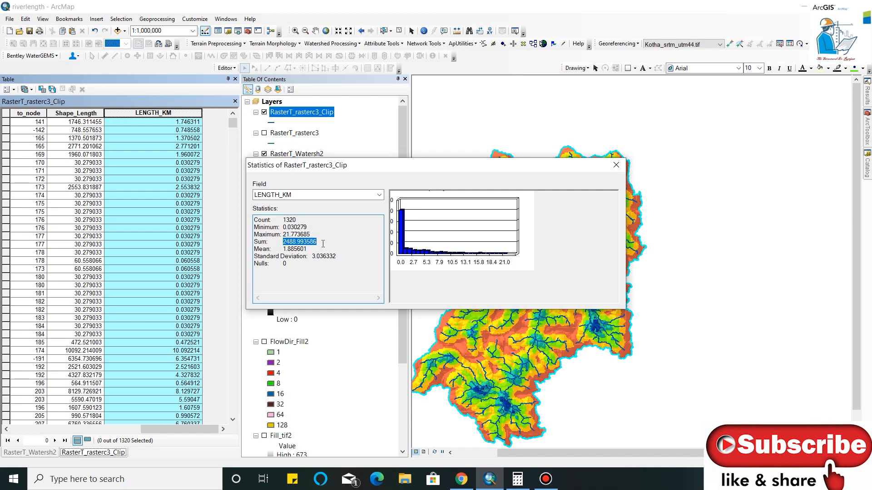
# Switch to Calculator, paste the total stream length 2488.993586 and start a division with it.
pyautogui.click(518, 479)
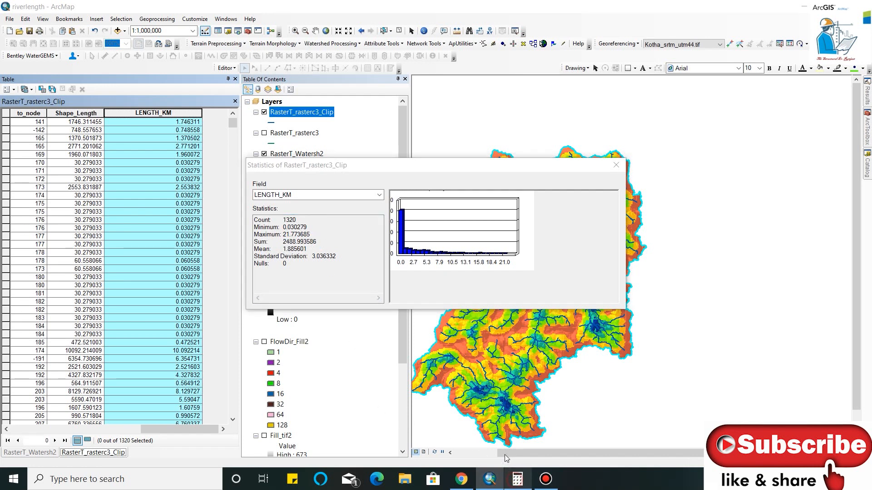
pyautogui.hotkey('ctrl', 'v')
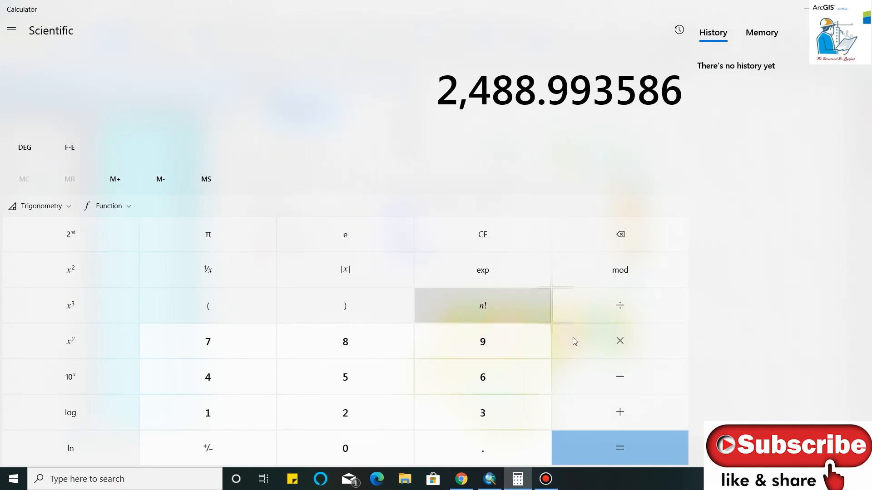
pyautogui.click(620, 306)
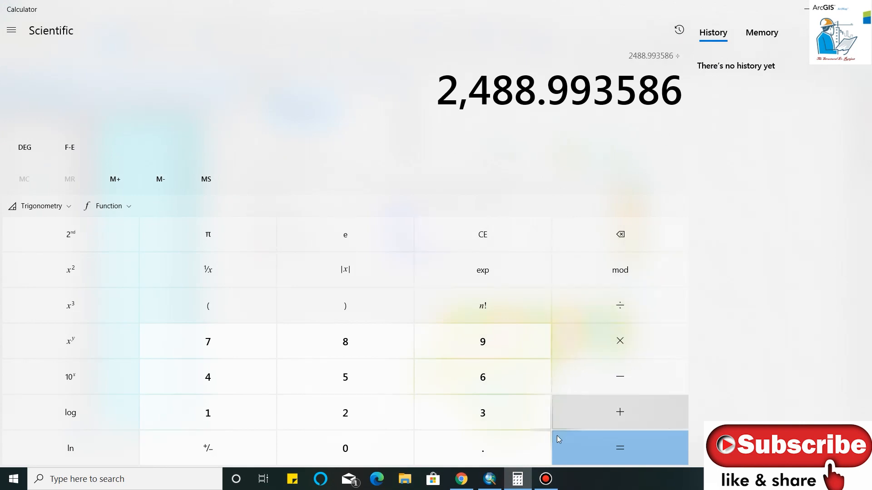
pyautogui.click(805, 8)
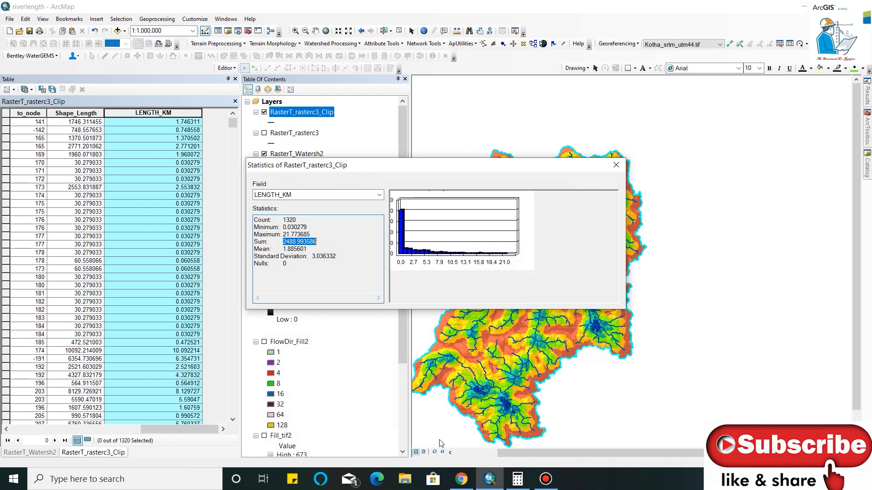
# Check the drainage density formula Dd = Lu / A in the morphometric parameters table in Chrome.
pyautogui.click(461, 479)
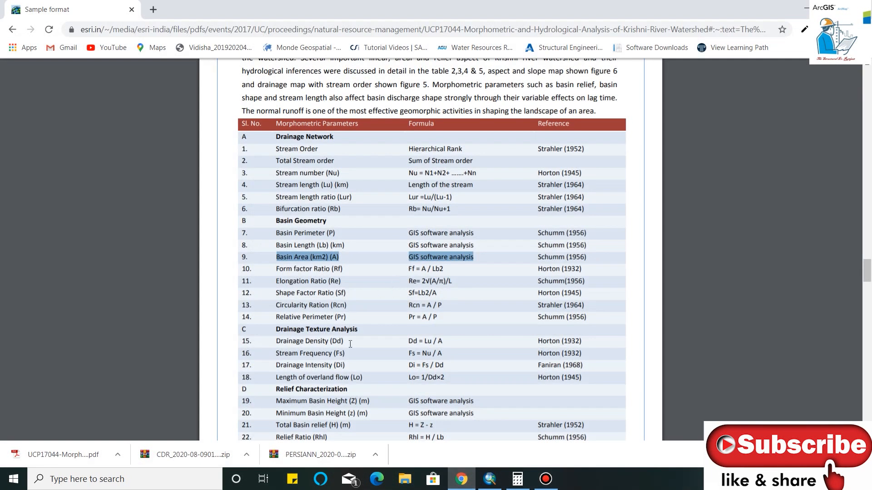
pyautogui.moveTo(409, 345); pyautogui.dragTo(444, 342)
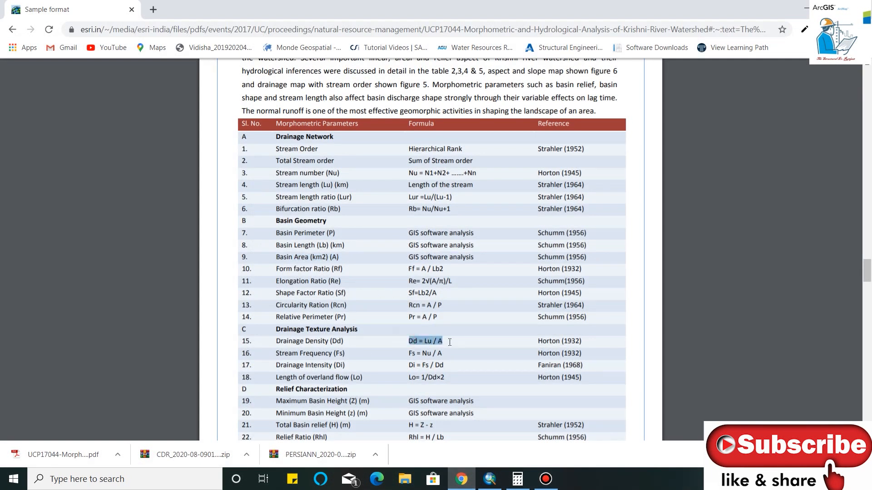
pyautogui.click(806, 6)
# Close the LENGTH_KM statistics and the RasterT_rasterc3_Clip table in ArcMap to get back to the AREA_SQKM values of RasterT_Watersh2.
pyautogui.click(518, 479)
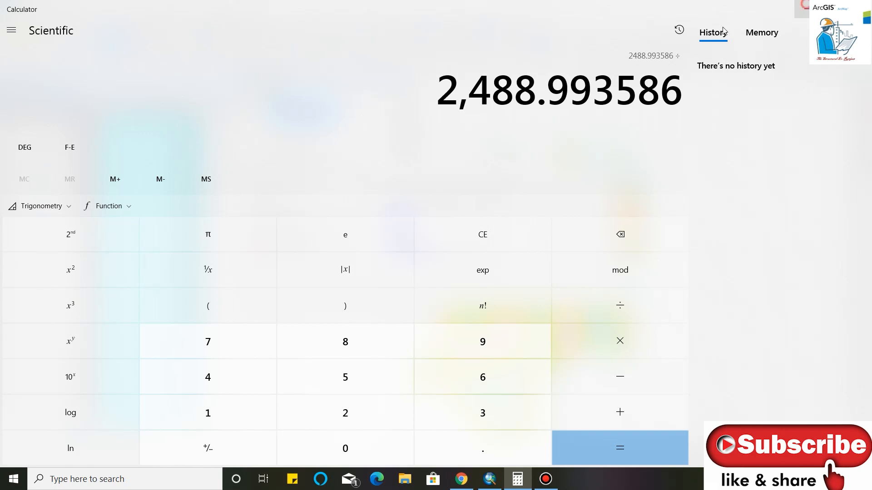
pyautogui.click(804, 8)
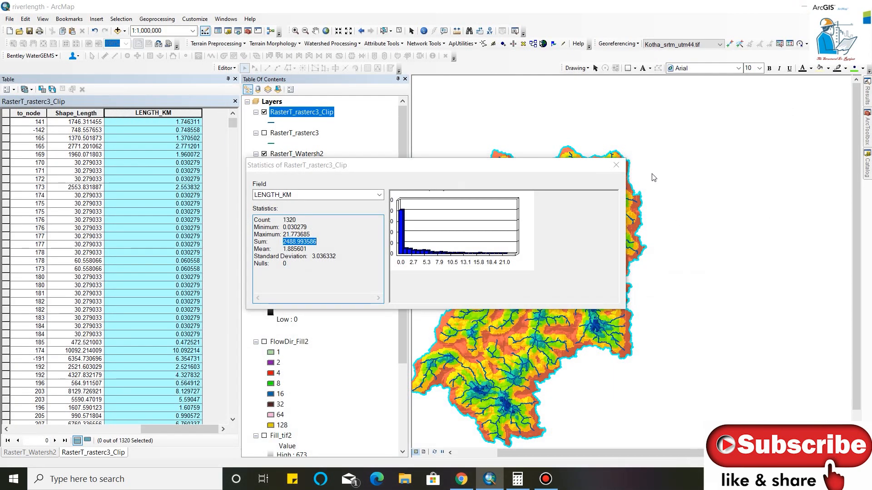
pyautogui.click(616, 165)
pyautogui.click(235, 102)
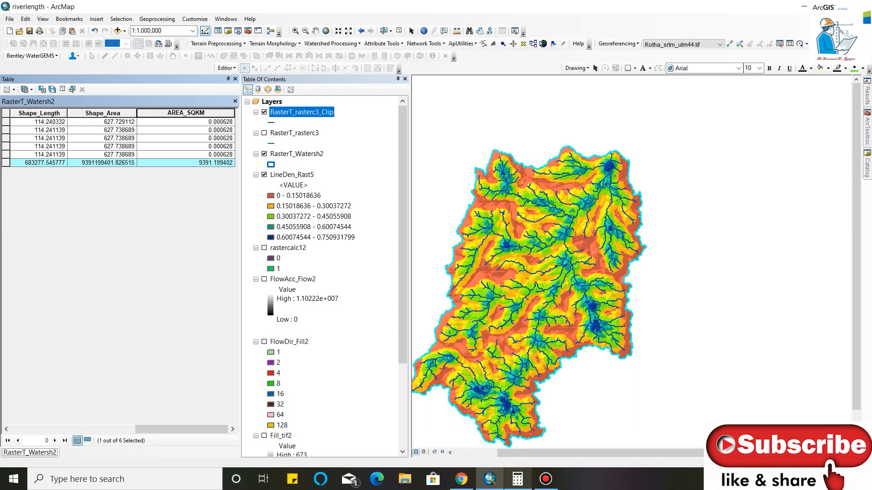
# In Calculator, divide the total stream length by the basin area 9391 and highlight the result to three decimals.
pyautogui.click(517, 479)
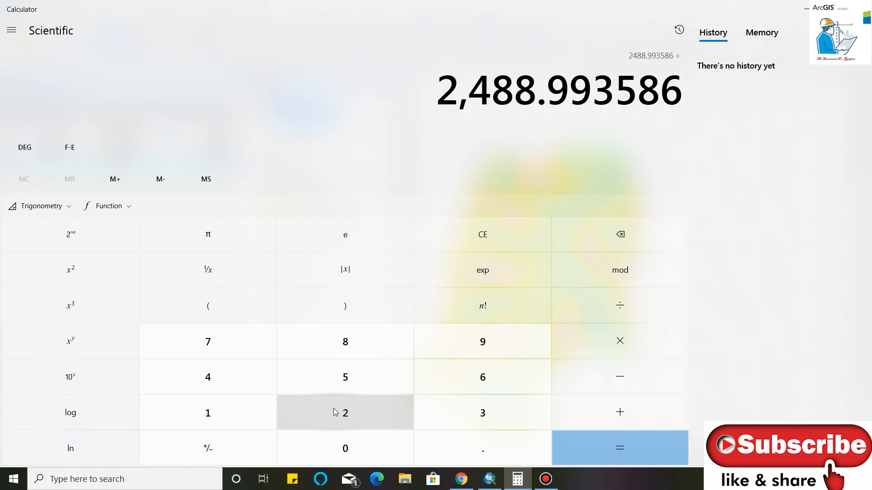
pyautogui.write('9391')
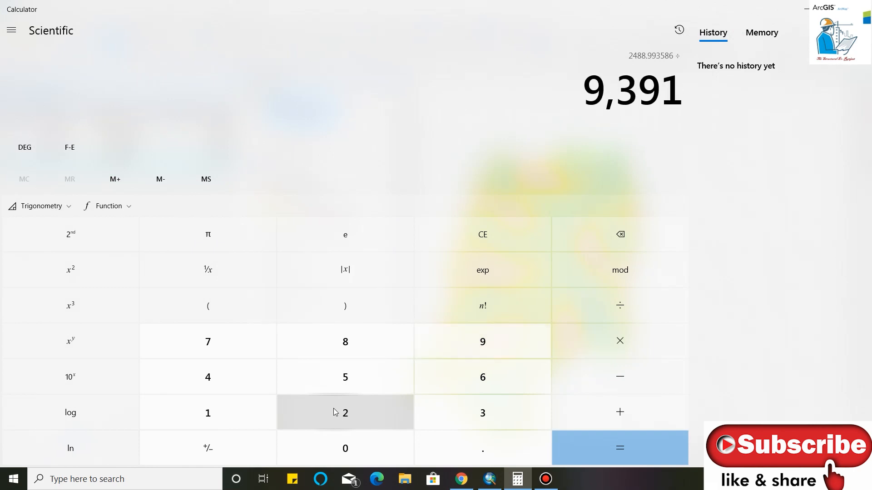
pyautogui.click(609, 448)
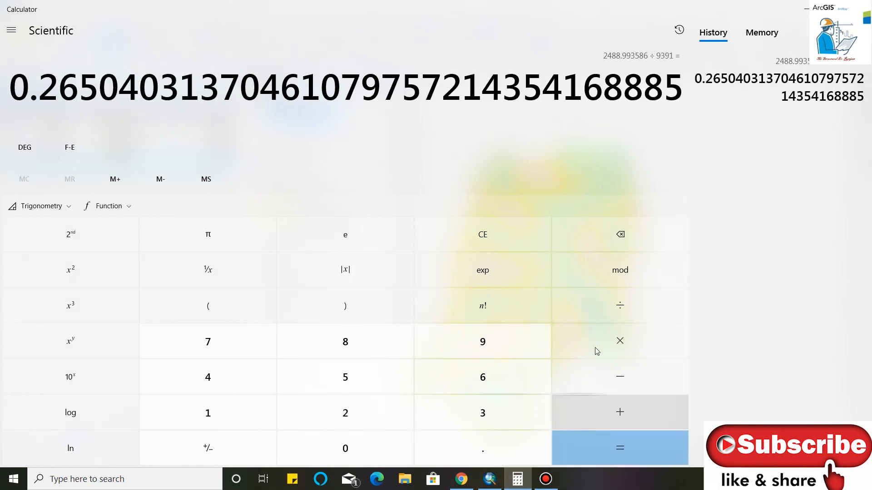
pyautogui.moveTo(16, 83); pyautogui.dragTo(108, 96)
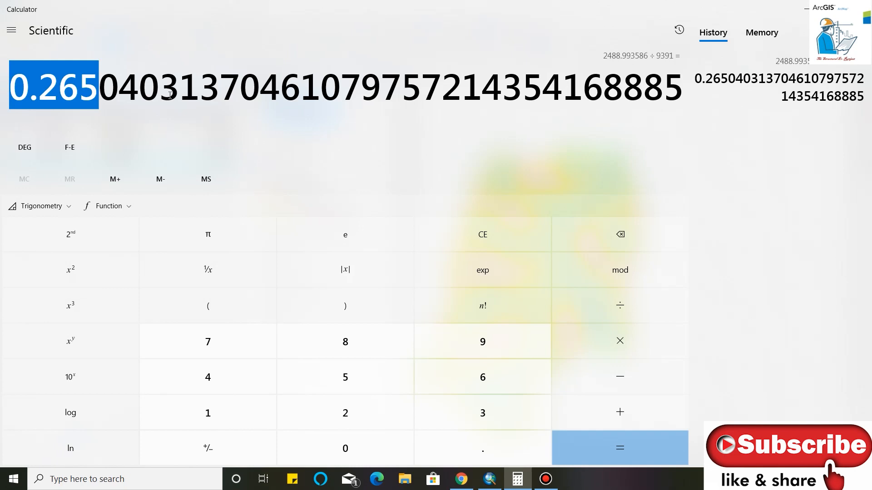
pyautogui.click(804, 8)
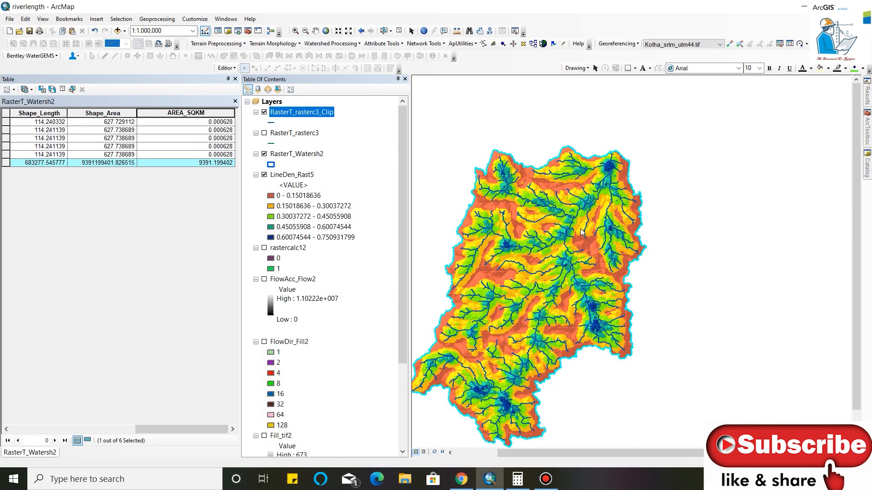
# Examine the line density classes along the streams up close and across the basin, and close the RasterT_Watersh2 attribute table.
pyautogui.scroll(-1, 584, 204)
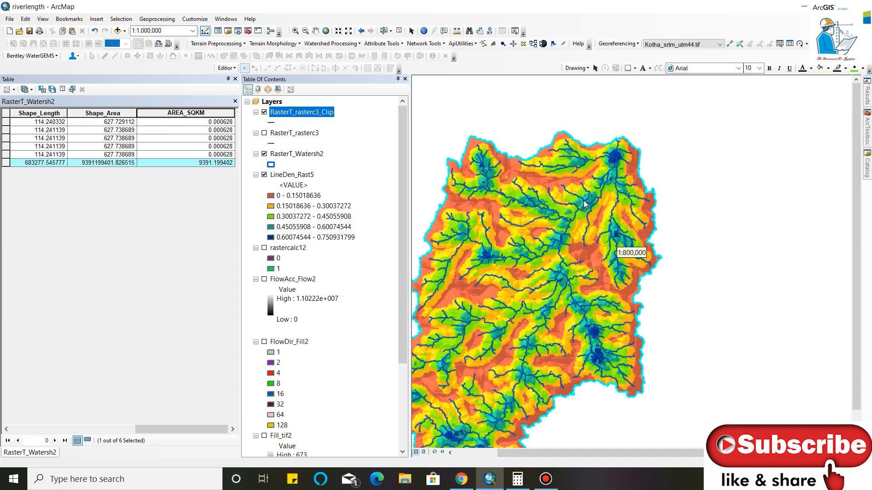
pyautogui.scroll(-2, 584, 204)
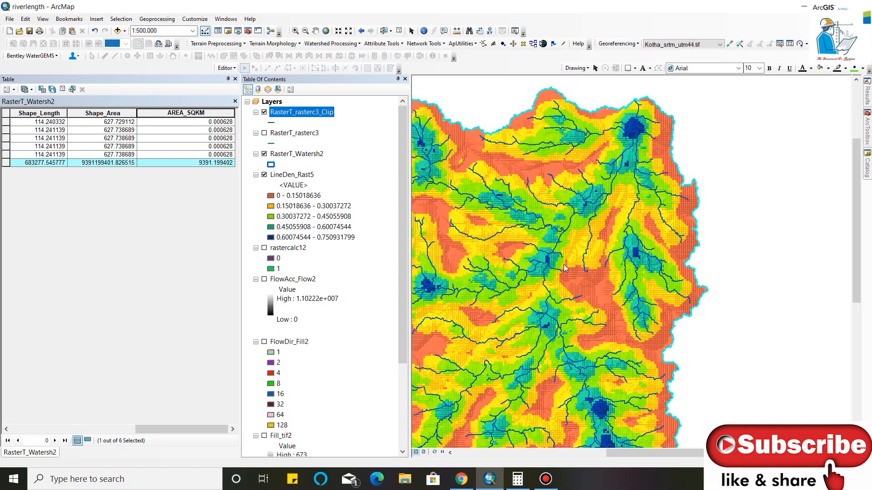
pyautogui.scroll(2, 508, 196)
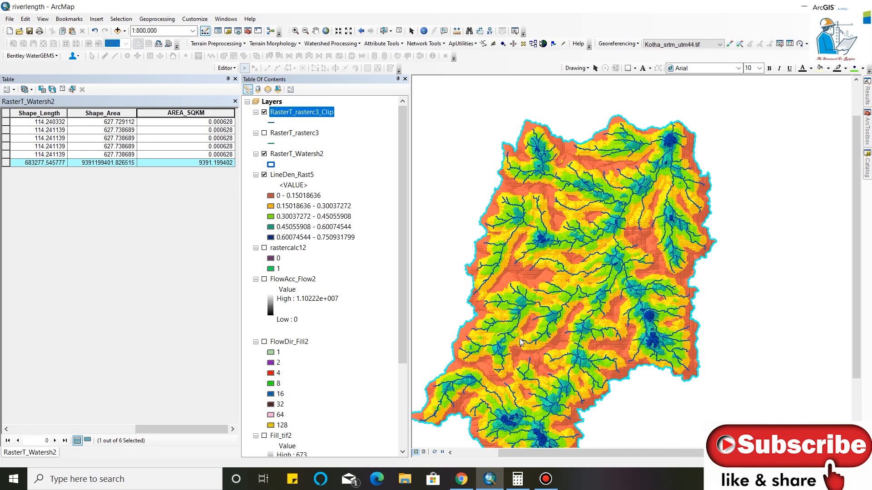
pyautogui.click(235, 102)
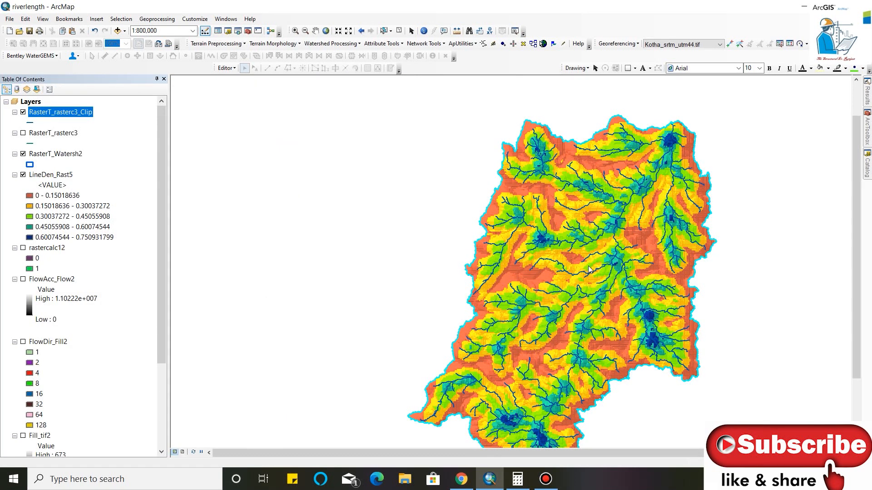
# In Chrome, highlight the stream frequency formula Fs = Nu / A and the stream number sum N1+N2+…+Nn in the morphometric parameters table.
pyautogui.click(464, 480)
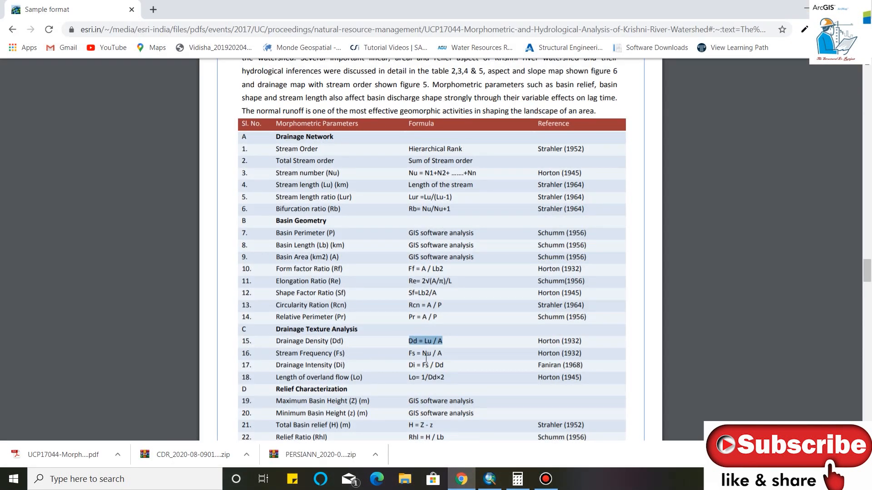
pyautogui.moveTo(407, 355); pyautogui.dragTo(445, 355)
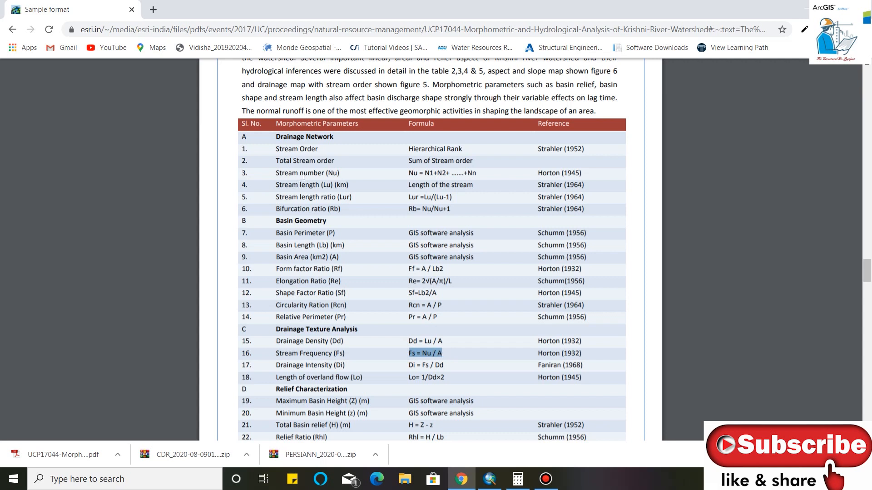
pyautogui.moveTo(426, 173); pyautogui.dragTo(476, 173)
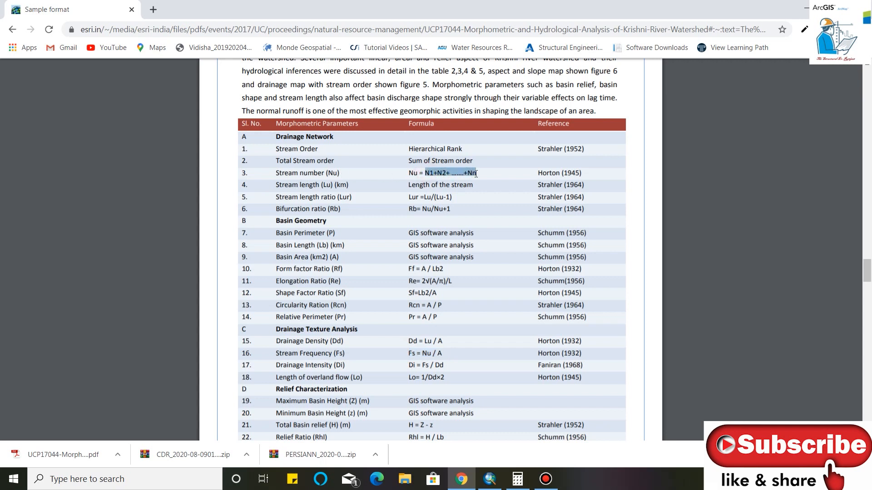
pyautogui.click(805, 8)
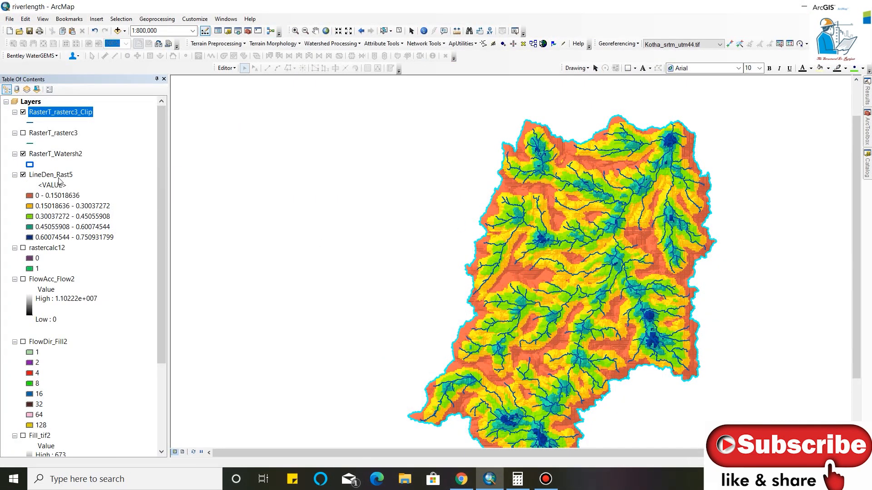
# In ArcMap, show the grid_code statistics from the RasterT_rasterc3_Clip attribute table, highlight the sum, and close the statistics and table.
pyautogui.rightClick(63, 115)
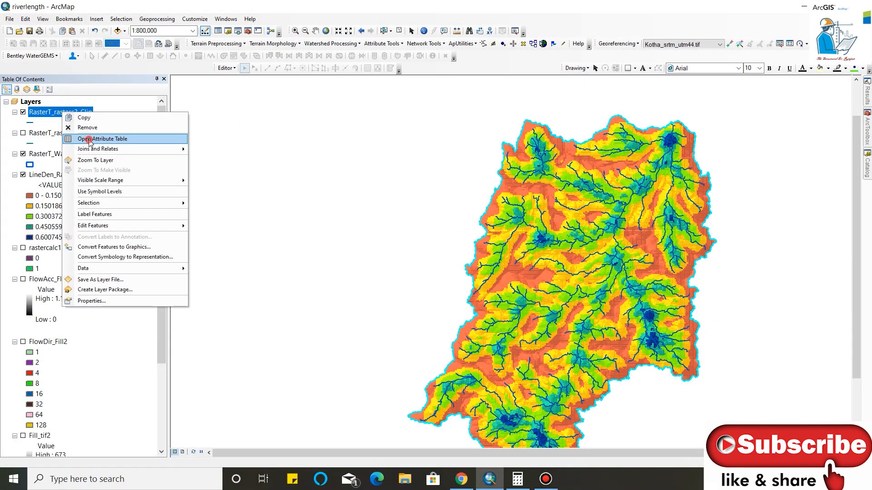
pyautogui.click(88, 139)
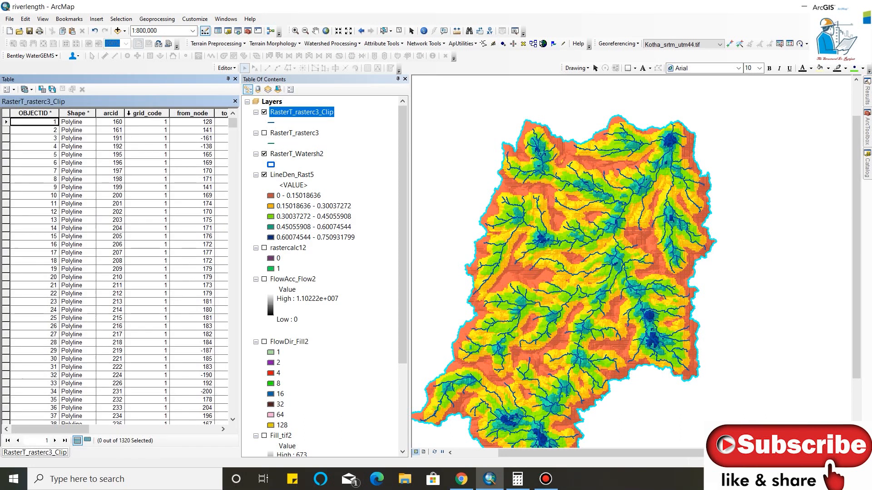
pyautogui.click(159, 113)
pyautogui.rightClick(161, 114)
pyautogui.click(198, 159)
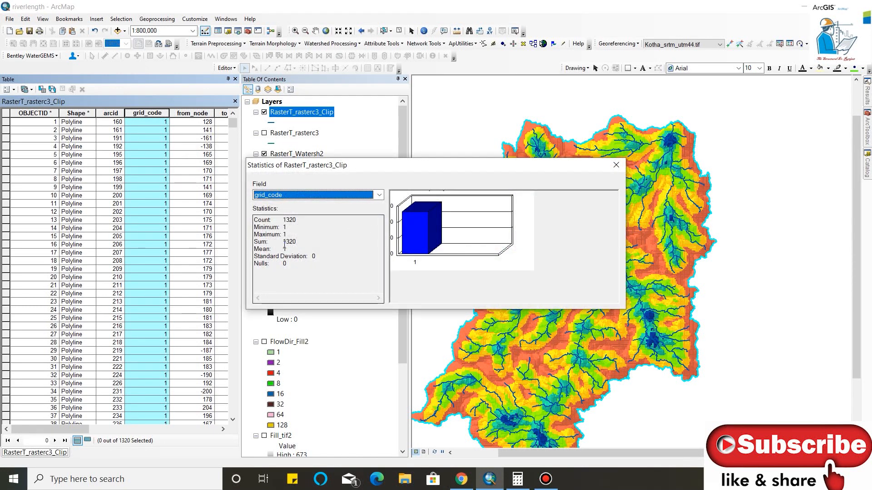
pyautogui.doubleClick(288, 242)
pyautogui.click(615, 165)
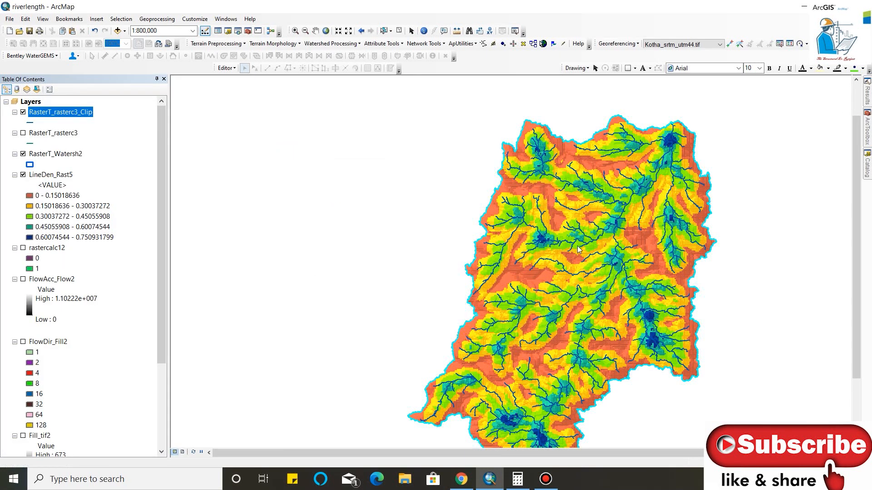
pyautogui.scroll(-1, 697, 387)
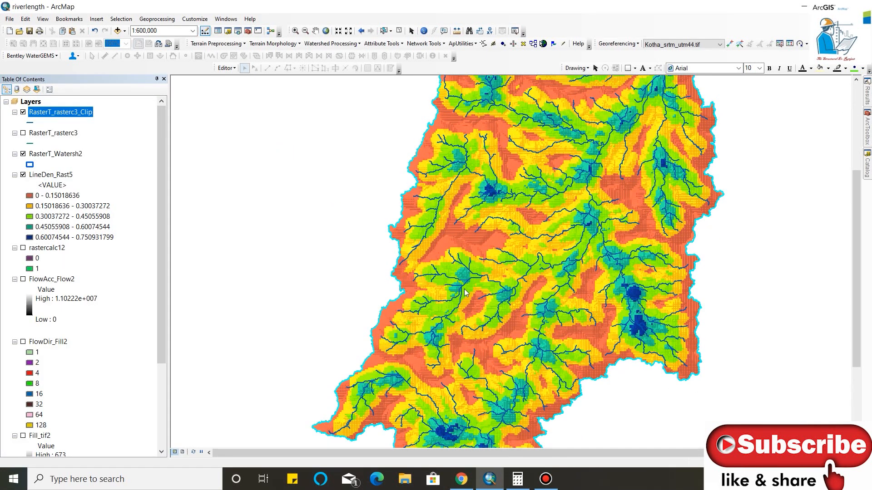
pyautogui.scroll(1, 466, 292)
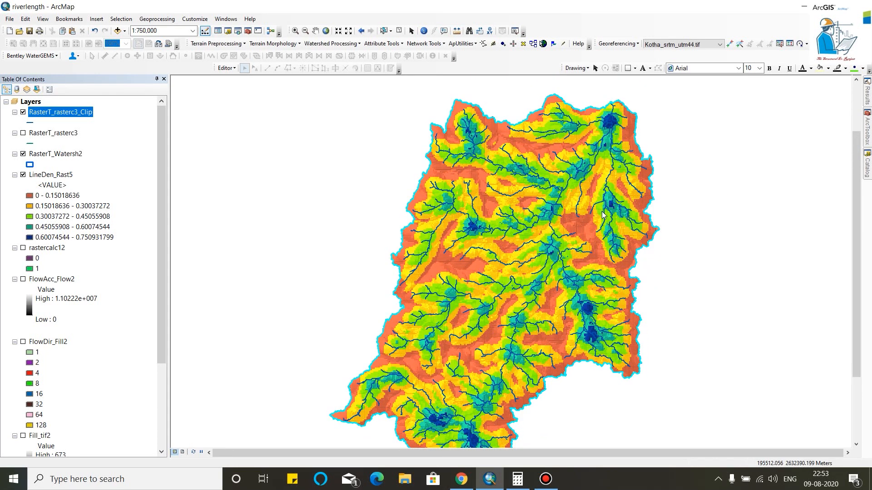
pyautogui.moveTo(417, 4)
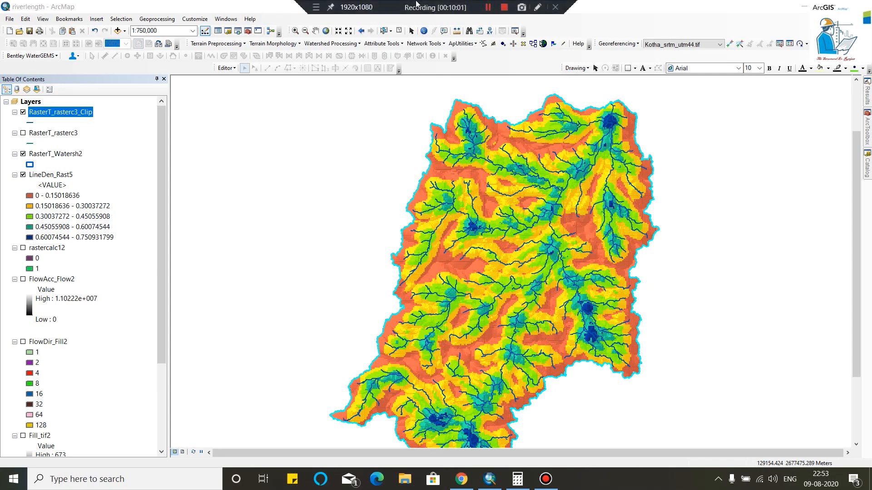